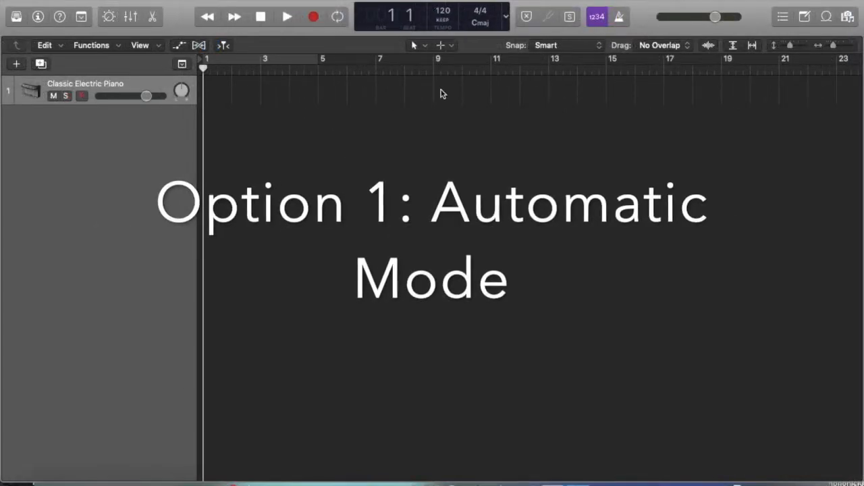
Set the project tempo mode to AUTO – Automatic Mode
click(441, 29)
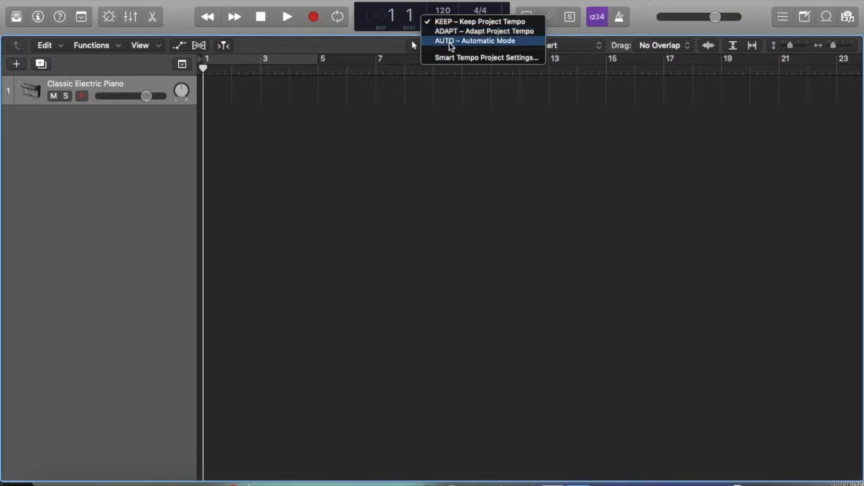
click(450, 41)
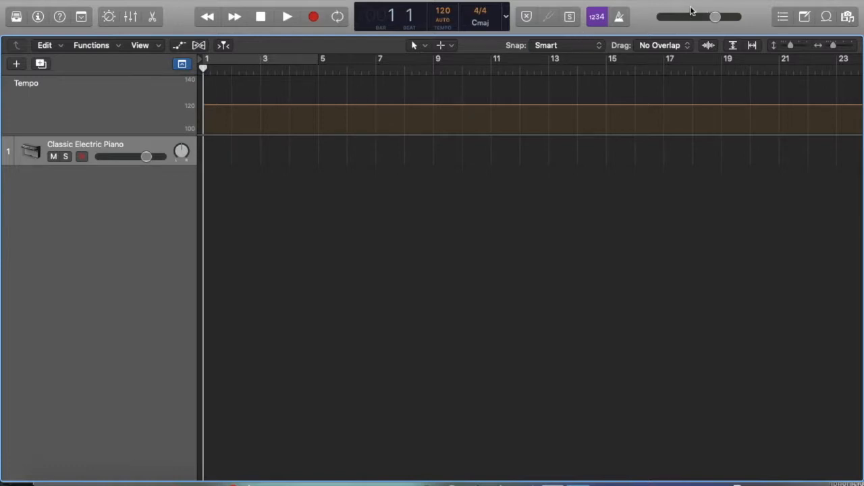
Import the Admin Address Sample WAV from the desktop onto a new audio track at bar 1, converting the file to the project sample rate
drag(690, 10, 665, 9)
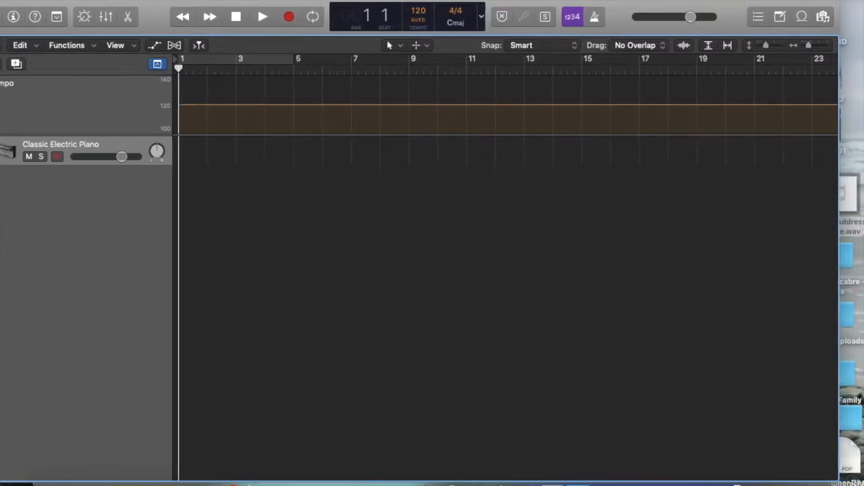
drag(858, 234, 177, 170)
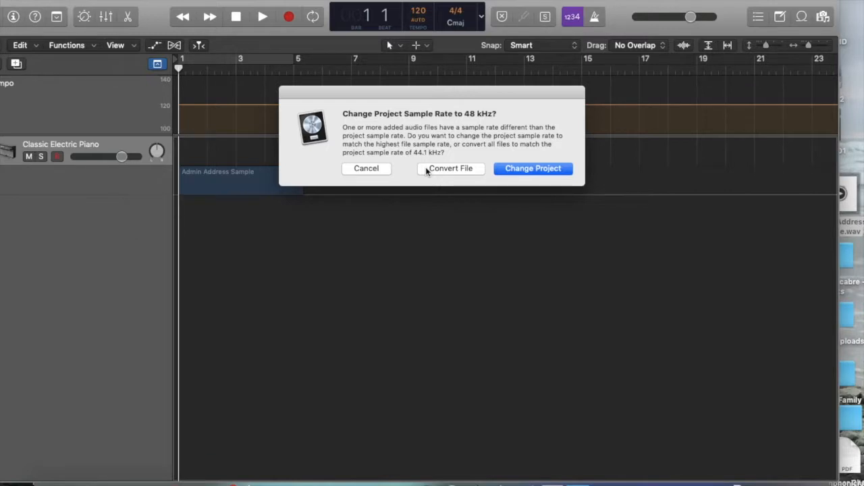
click(426, 171)
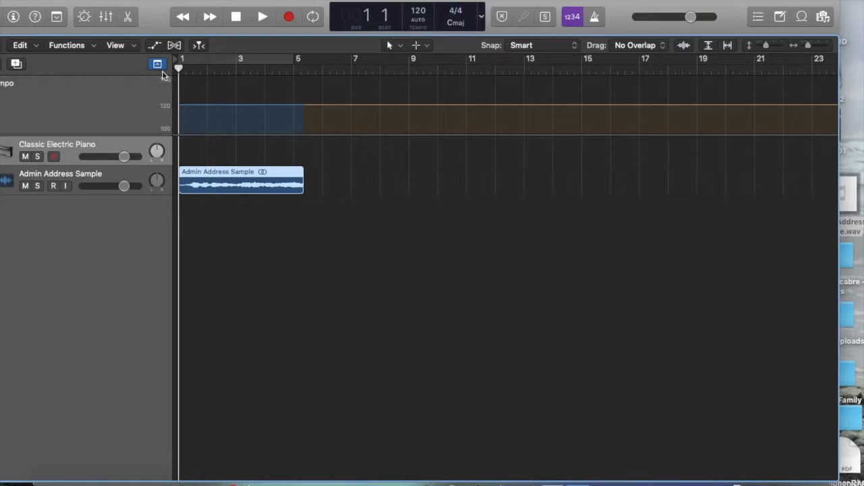
drag(162, 7, 189, 6)
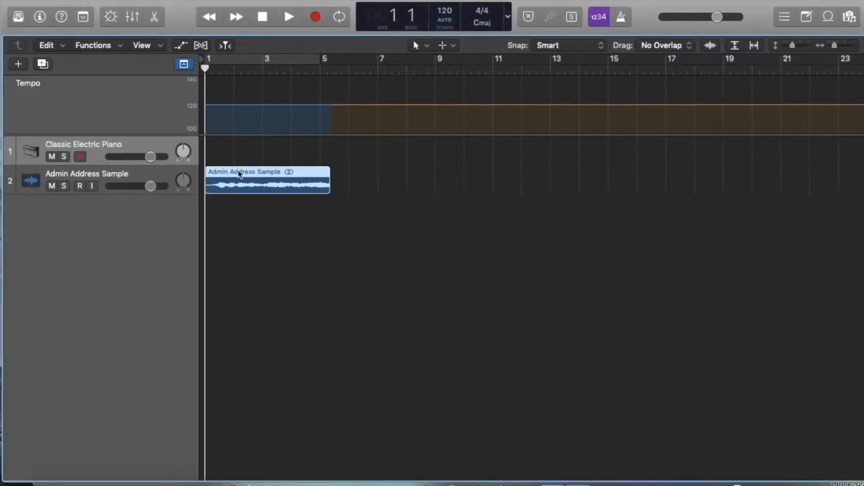
Turn on the metronome click and play the Admin Address Sample track against it with the track volume lowered
click(623, 18)
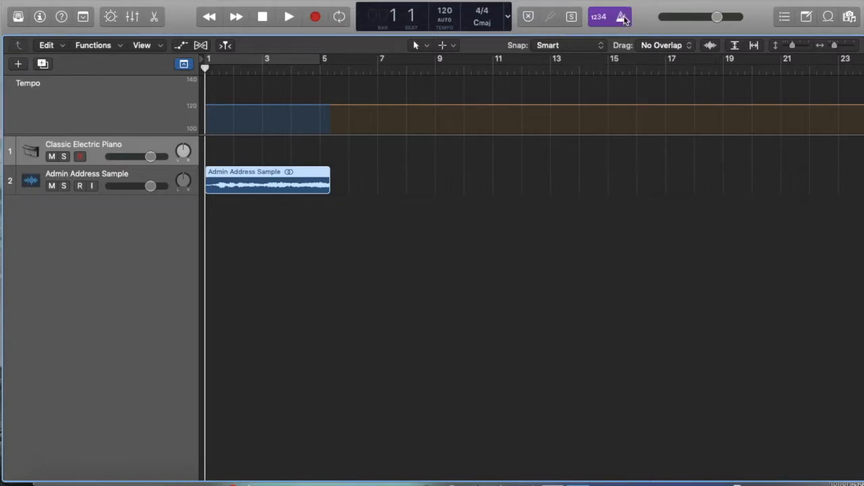
click(130, 175)
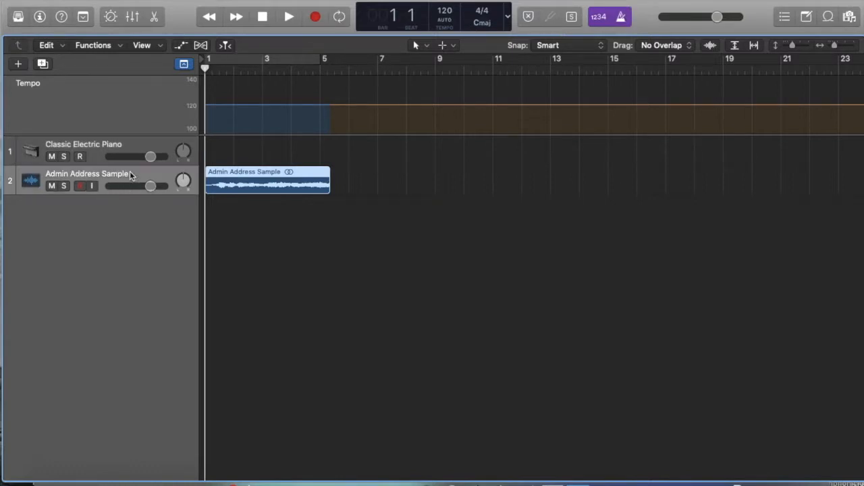
key(XF86AudioRaiseVolume)
key(XF86AudioRaiseVolume)
key(XF86AudioRaiseVolume)
click(288, 17)
drag(150, 186, 105, 184)
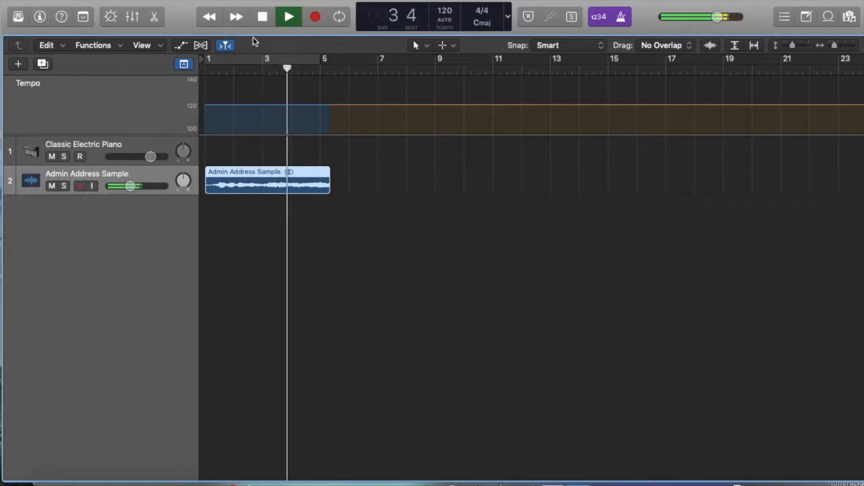
click(262, 17)
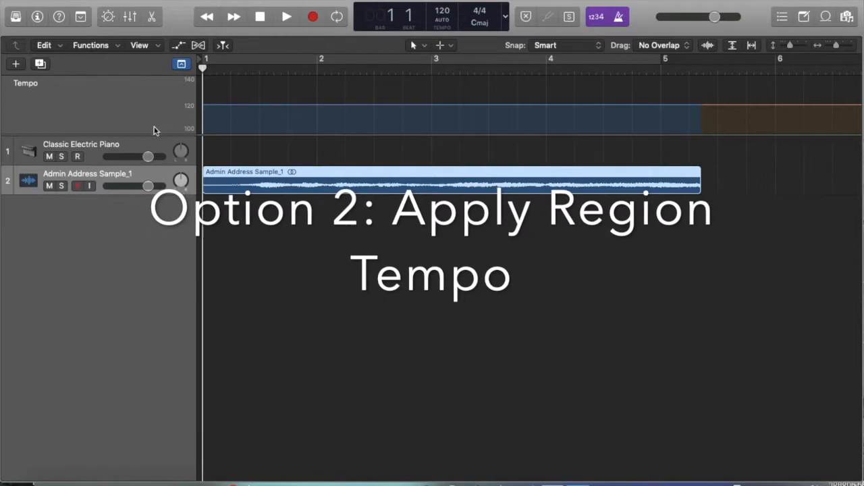
Apply the tempo of the Admin Address Sample_1 region to the project tempo, without aligning its downbeat to the nearest project downbeat
right_click(254, 179)
key(Escape)
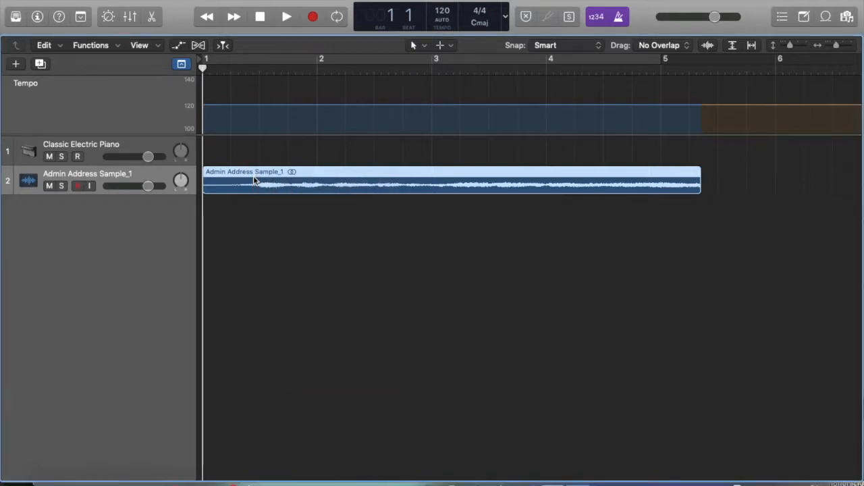
right_click(254, 178)
mouse_move(282, 250)
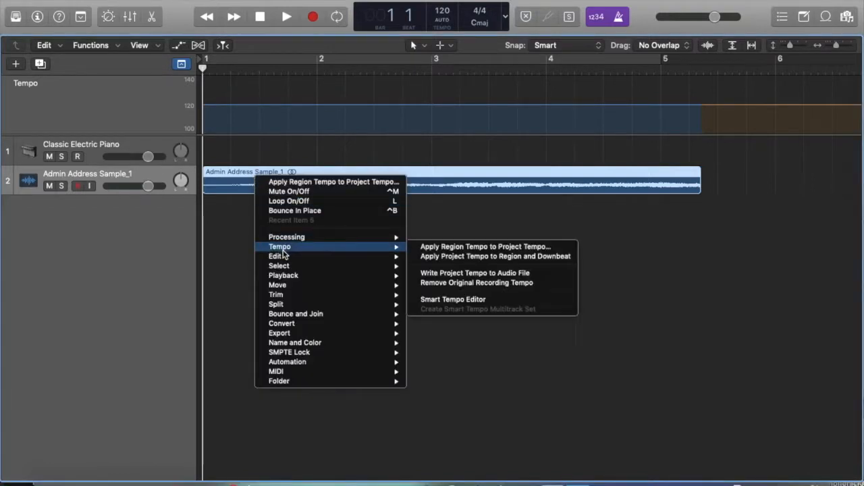
click(409, 247)
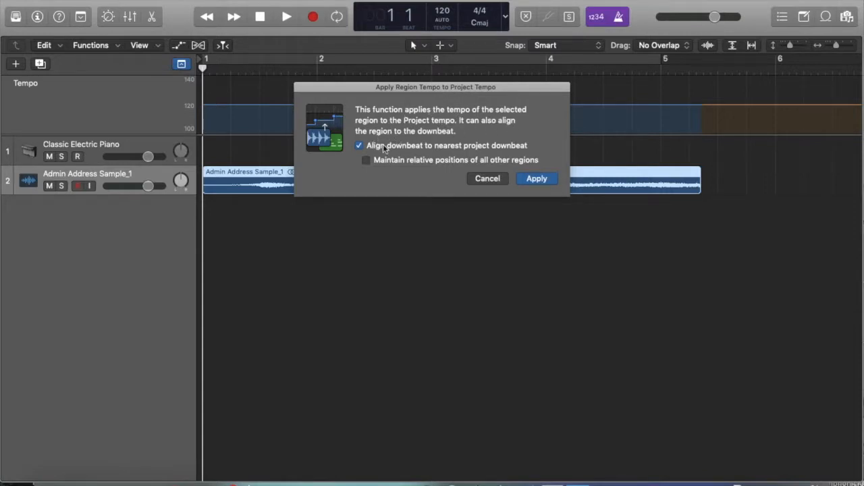
click(360, 145)
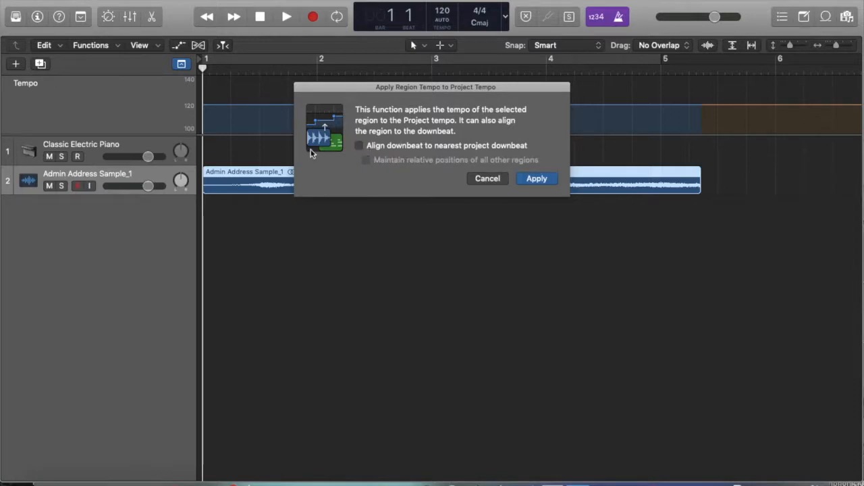
click(524, 180)
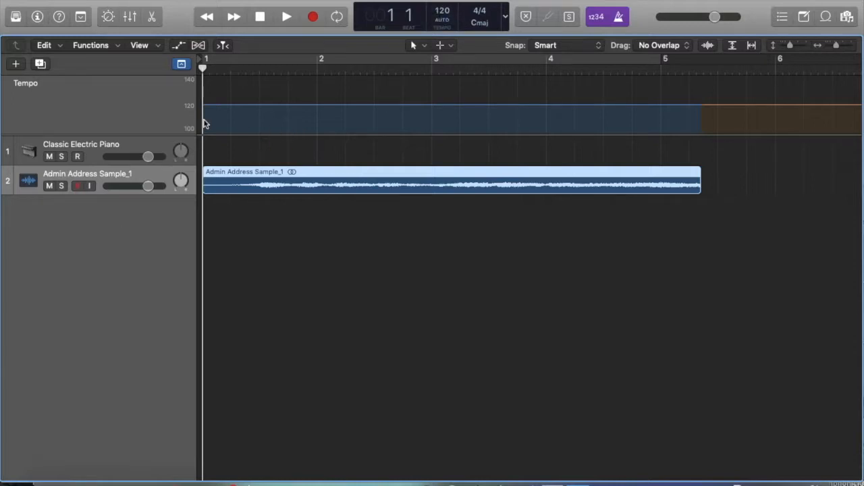
Play the Admin Address Sample_1 region against the metronome with the track volume lowered to check the tempo match
click(182, 68)
click(182, 67)
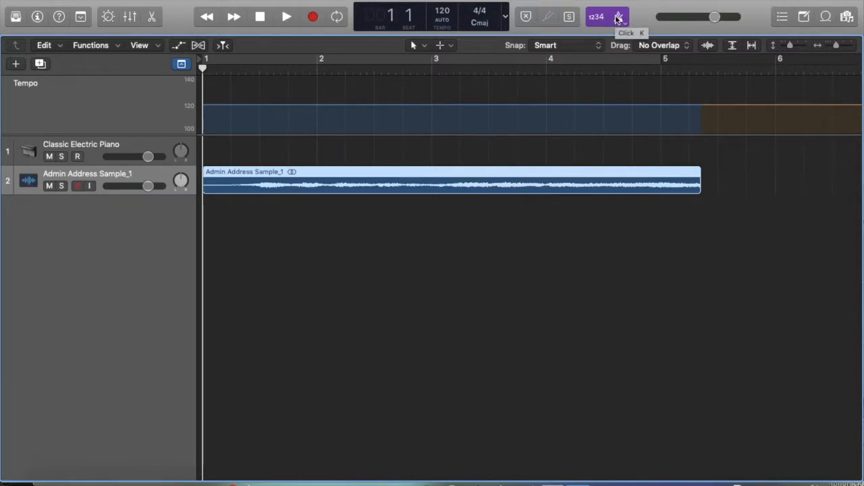
click(287, 17)
drag(148, 185, 92, 188)
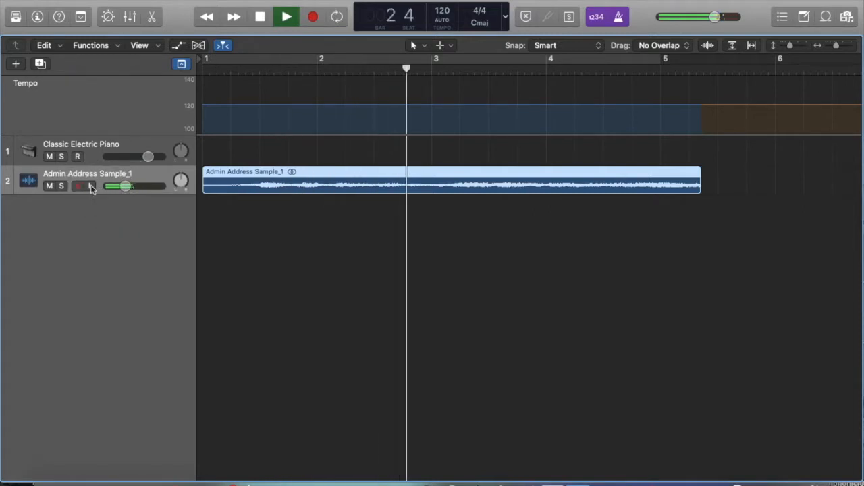
key(space)
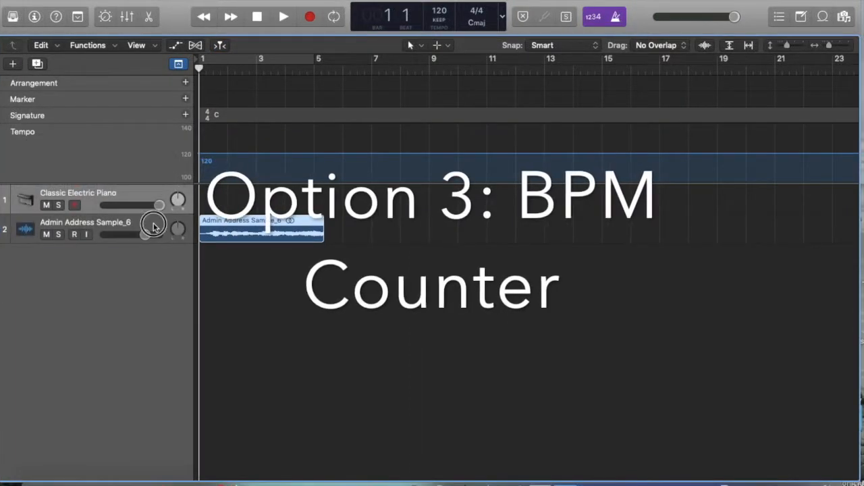
Insert the stereo BPM Counter metering plug-in on the Admin Address Sample_6 track
click(155, 226)
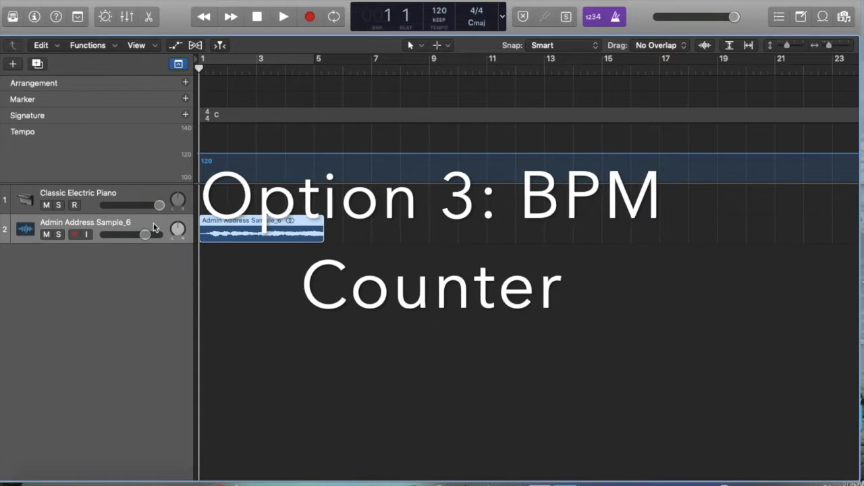
click(34, 16)
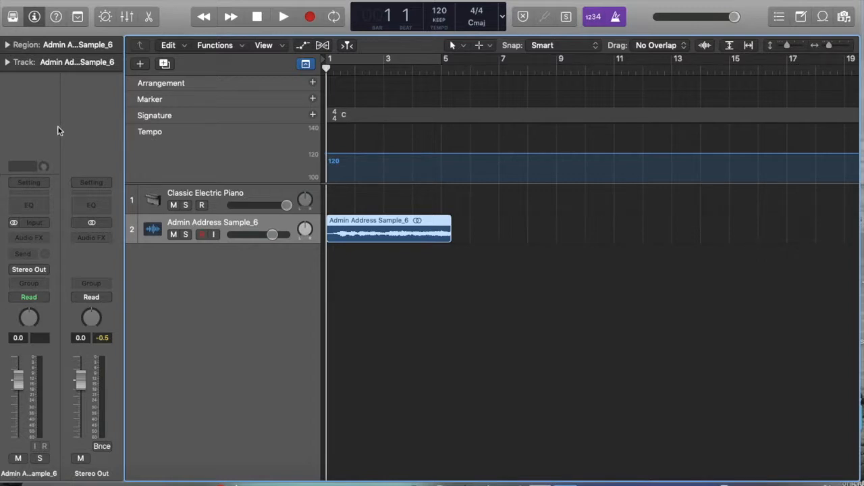
click(35, 238)
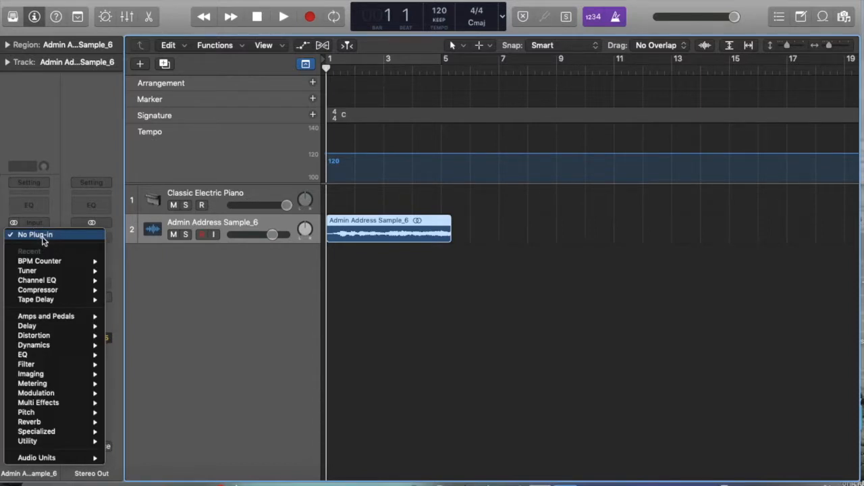
mouse_move(45, 262)
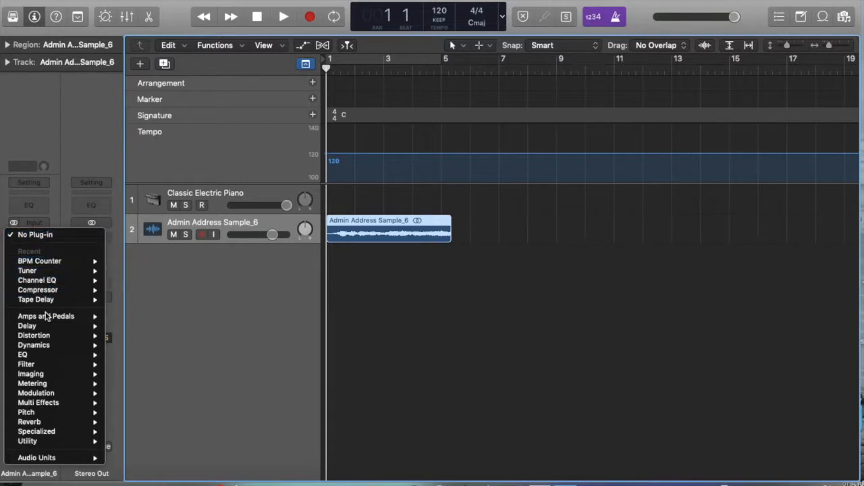
mouse_move(55, 396)
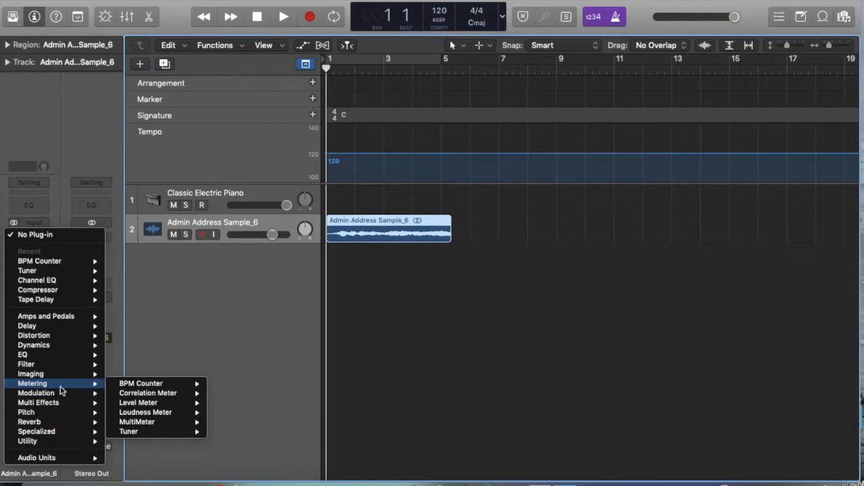
mouse_move(125, 385)
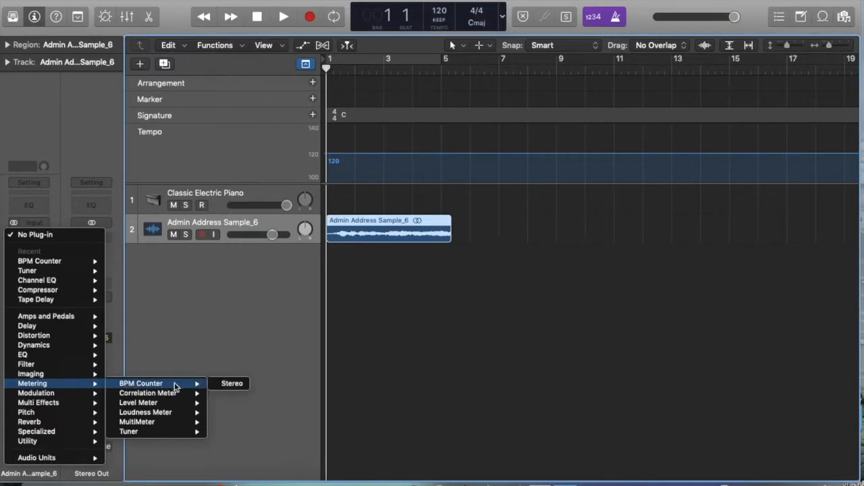
click(227, 383)
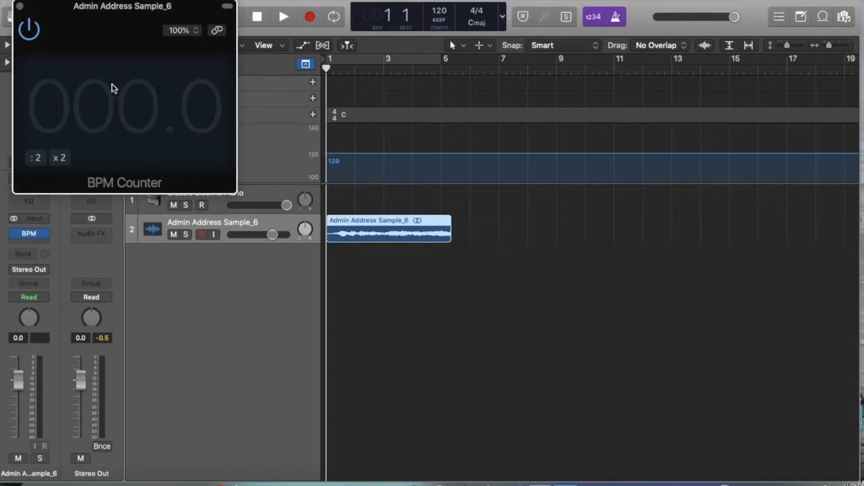
Enlarge the waveform display, cut off the silence at the start of the Admin Address Sample_6 region, and move the remaining audio to bar 1
drag(289, 1, 325, 1)
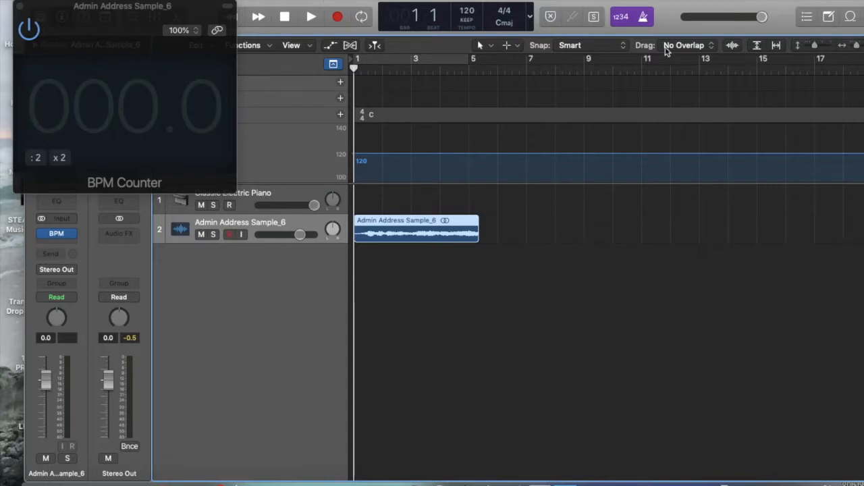
click(733, 46)
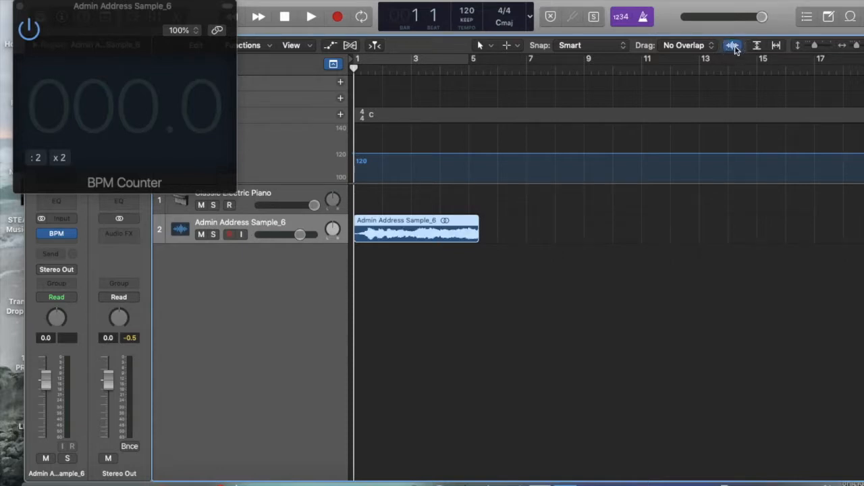
drag(815, 46, 825, 45)
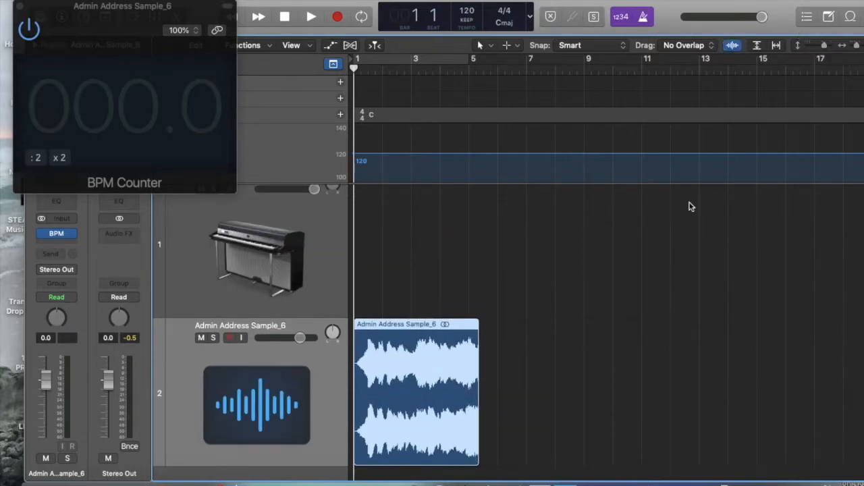
scroll(689, 203, down, 1)
scroll(690, 206, down, 1)
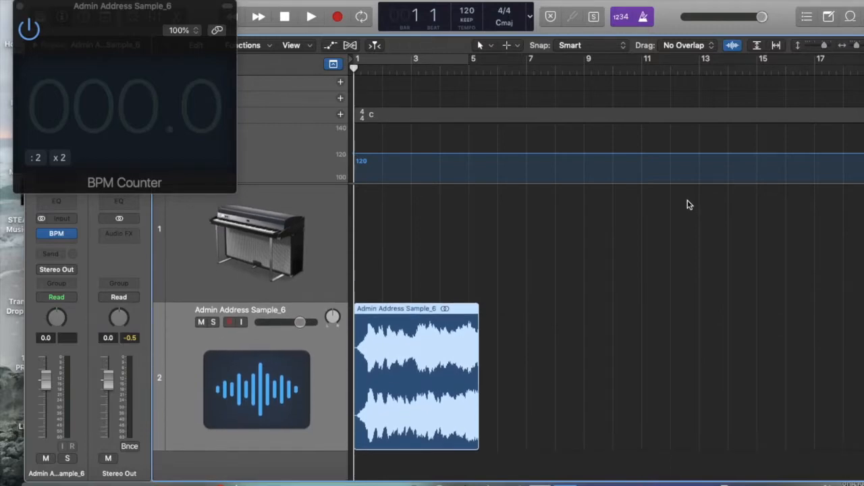
scroll(492, 296, up, 5)
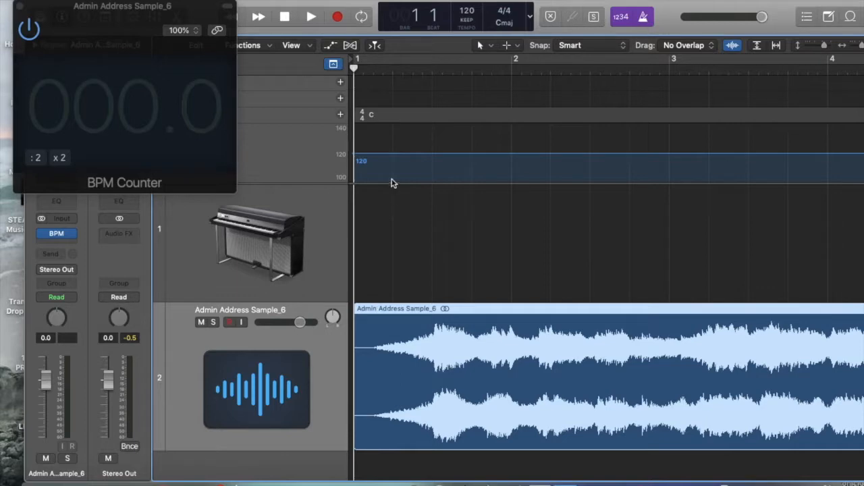
drag(385, 69, 372, 69)
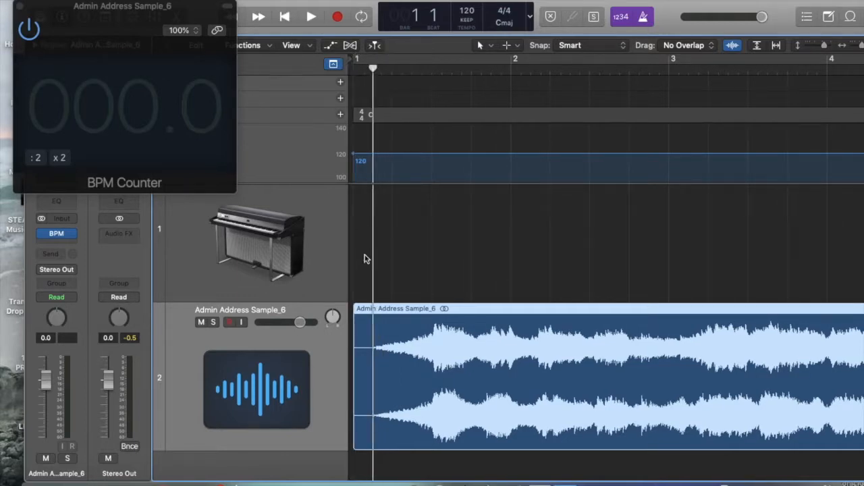
key(super+t)
click(363, 323)
key(Delete)
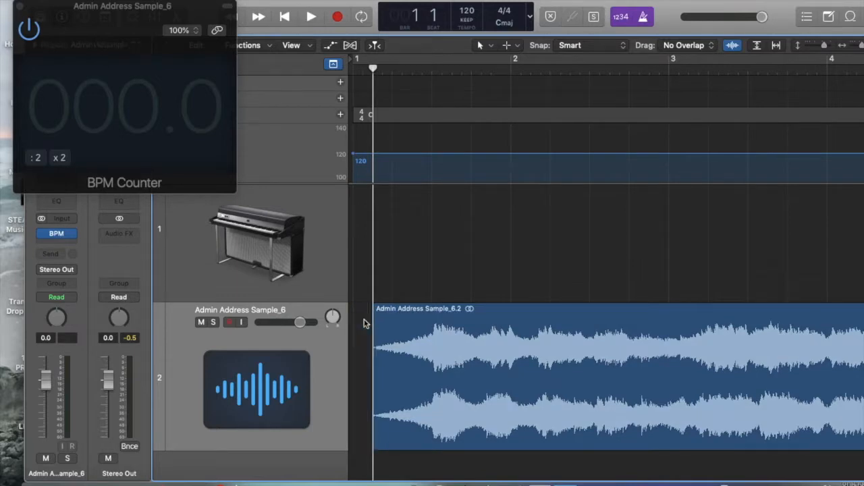
drag(380, 313, 357, 311)
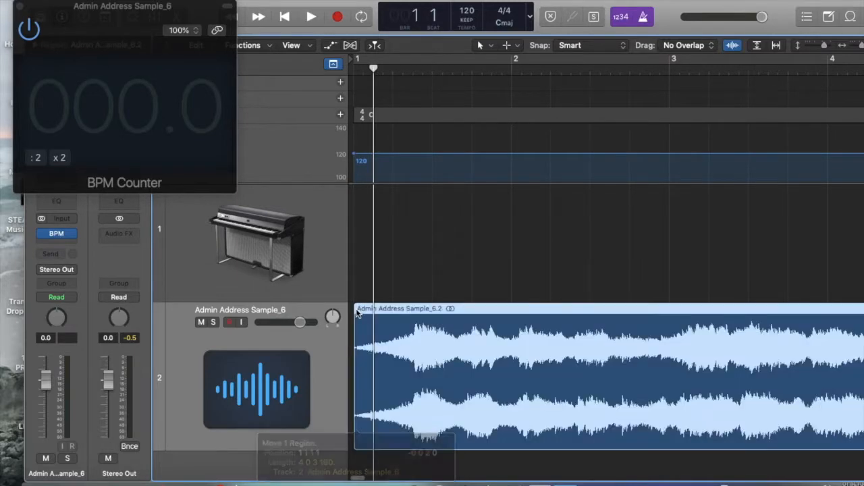
Play the trimmed region with the BPM Counter in view and the inspector hidden, lowering the master volume during playback
key(super+Left)
drag(100, 11, 74, 5)
click(61, 16)
key(space)
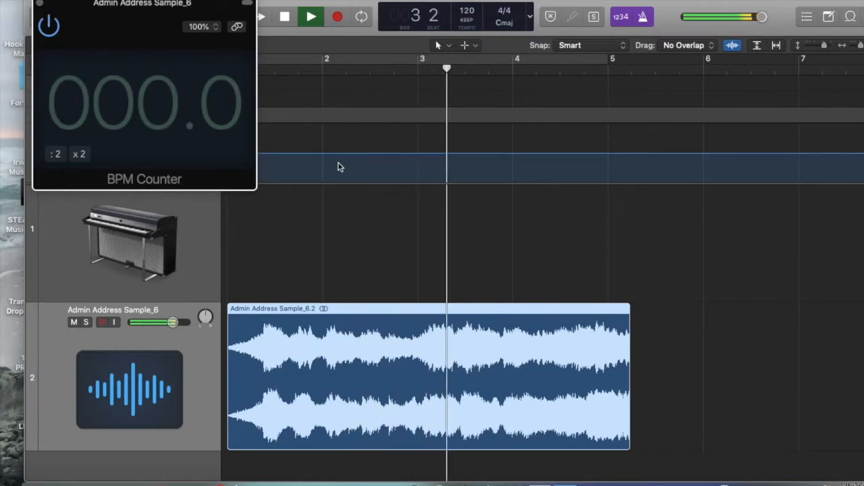
drag(758, 19, 735, 19)
key(space)
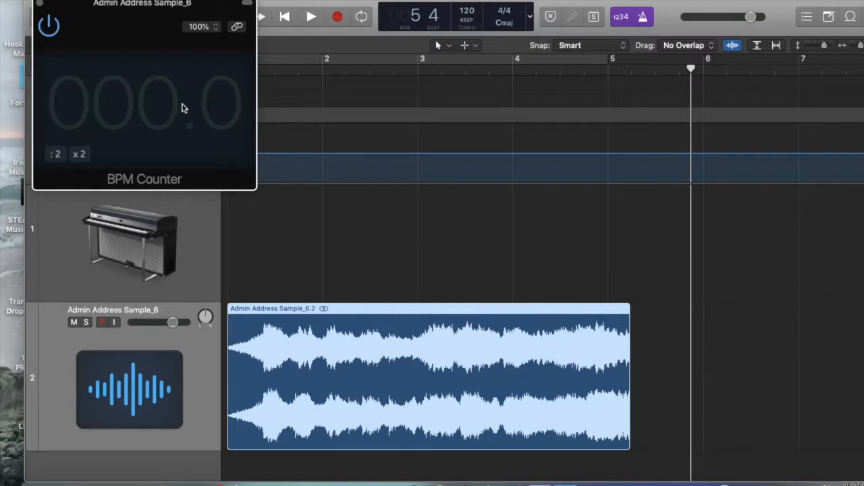
Play the Admin Address Sample_6 region from the start again while watching the BPM Counter
key(Return)
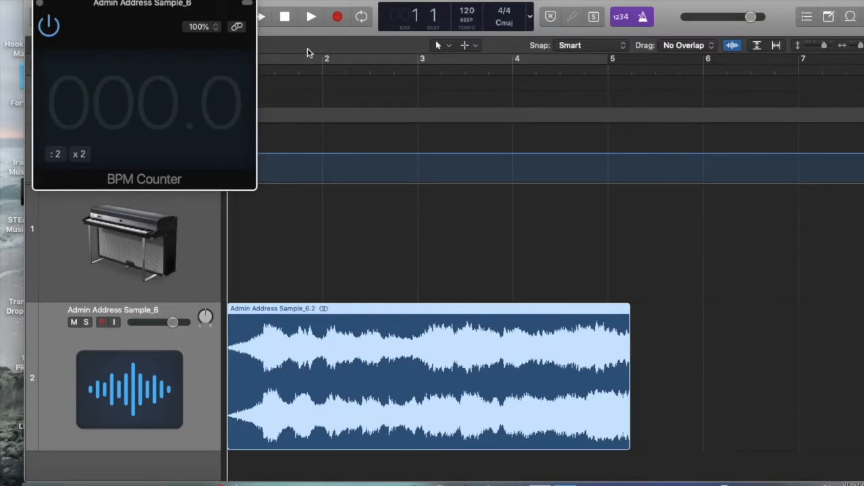
key(space)
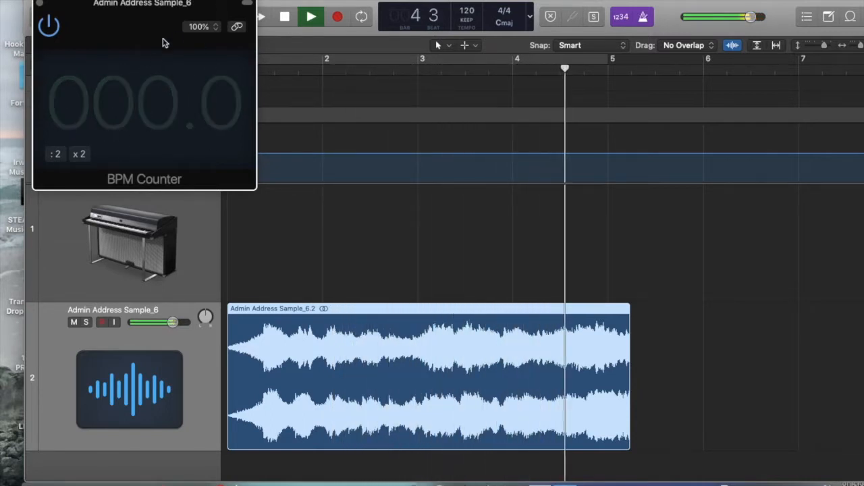
click(284, 17)
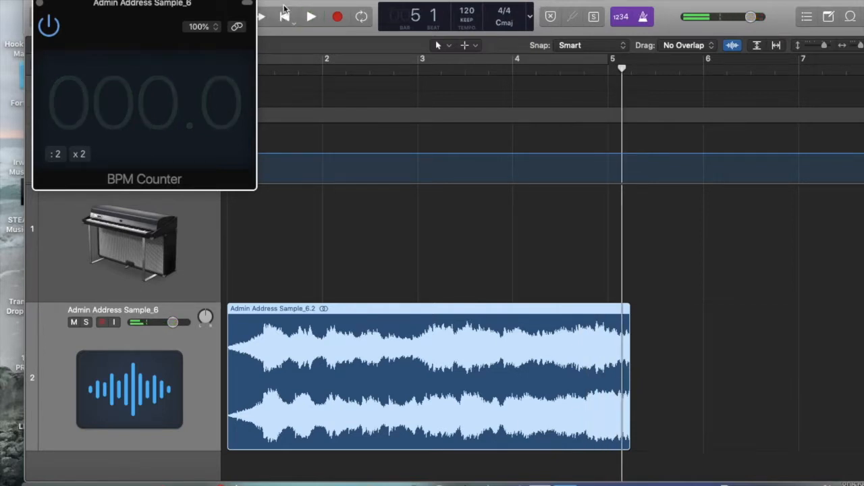
Turn off the metronome click and replay the sample from the start with the BPM Counter open
click(643, 19)
key(Return)
key(space)
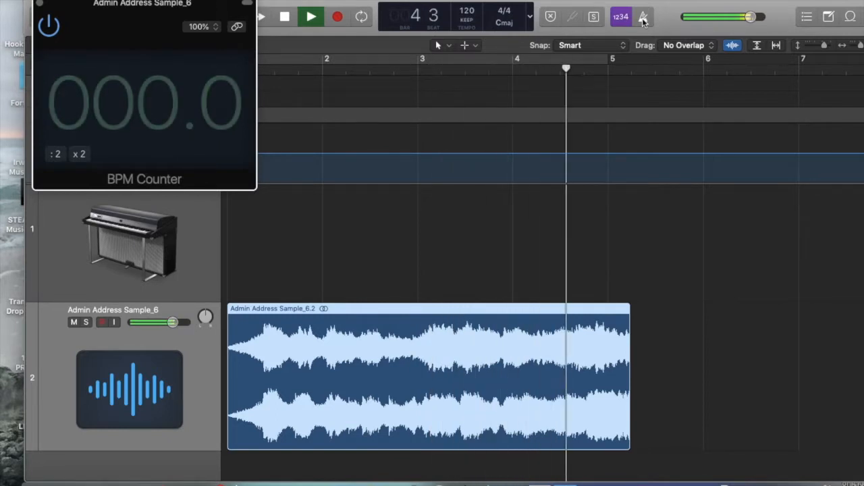
key(space)
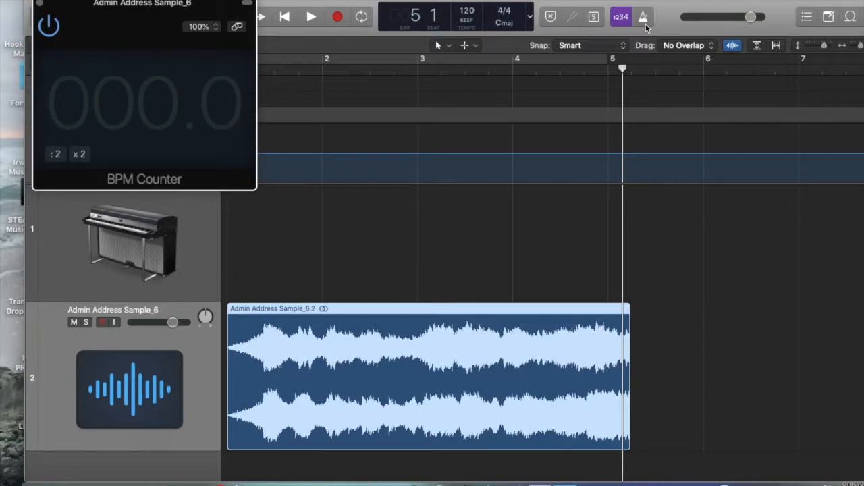
Replay the opening of the sample and place the playhead in bar 1 beat 2, where the first strong hit begins
key(Return)
key(space)
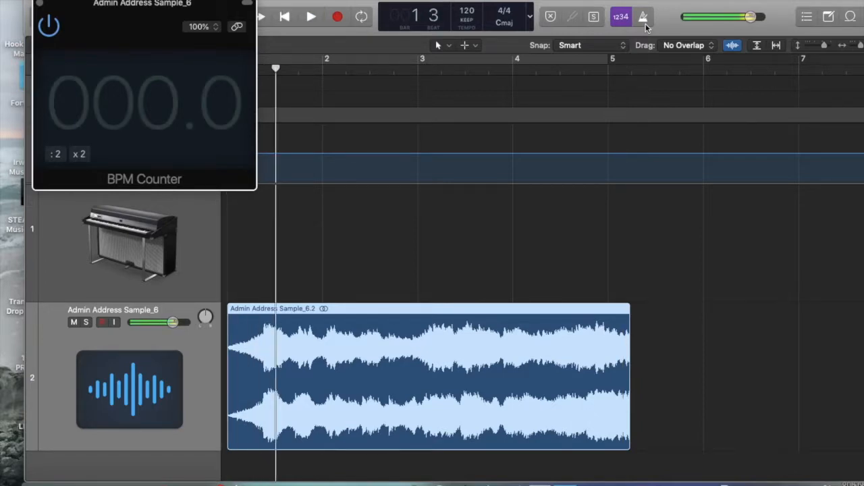
scroll(713, 139, up, 6)
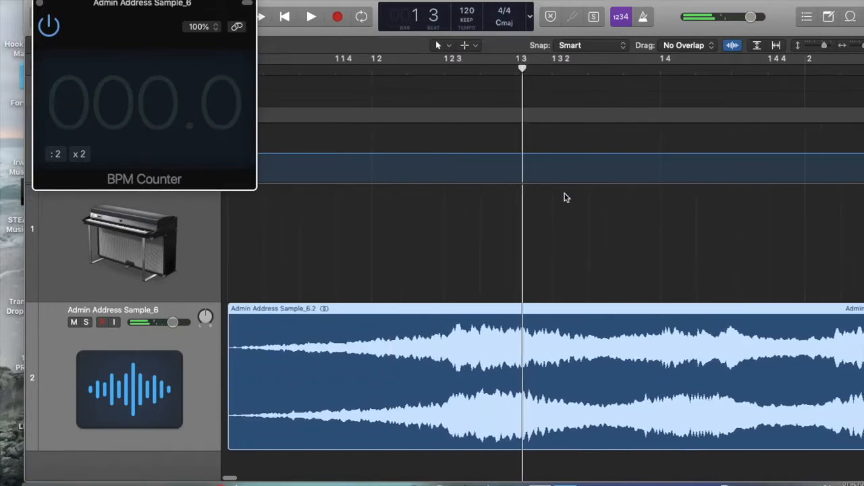
key(Return)
key(space)
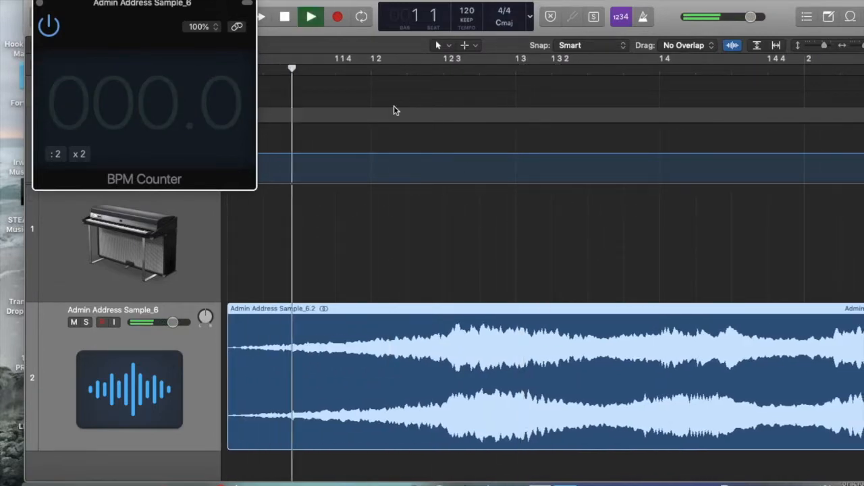
key(space)
drag(471, 72, 445, 70)
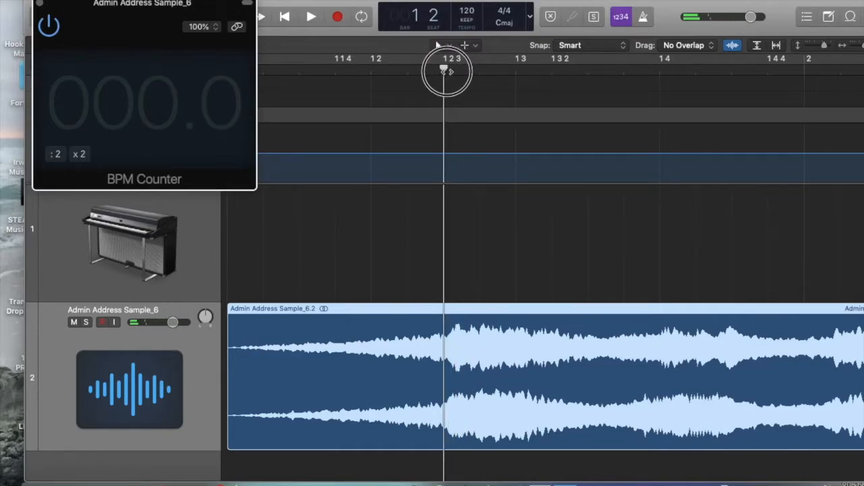
Fine-tune the playhead to position 1 2 3 and split the Admin Address Sample_6 region there
key(super+Right)
key(super+Right)
key(super+Right)
key(super+Right)
key(super+Right)
key(super+Right)
key(super+Left)
key(super+Left)
key(super+Left)
key(super+Left)
key(super+Left)
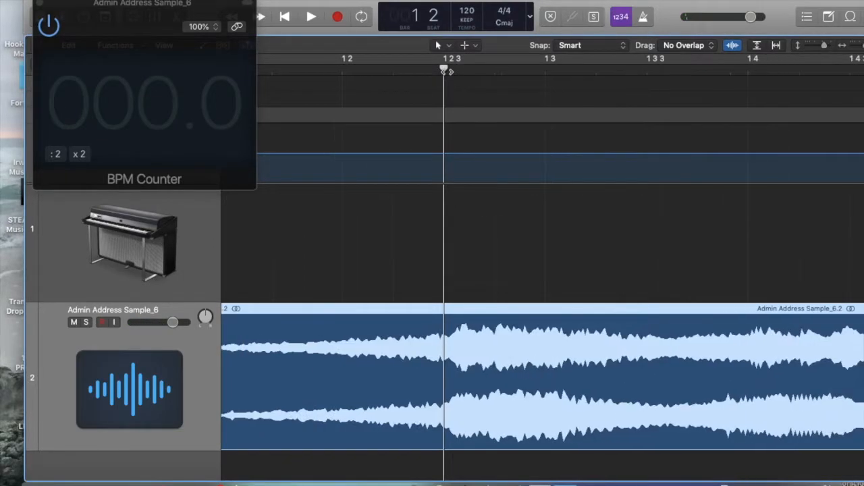
drag(447, 70, 449, 70)
key(super+t)
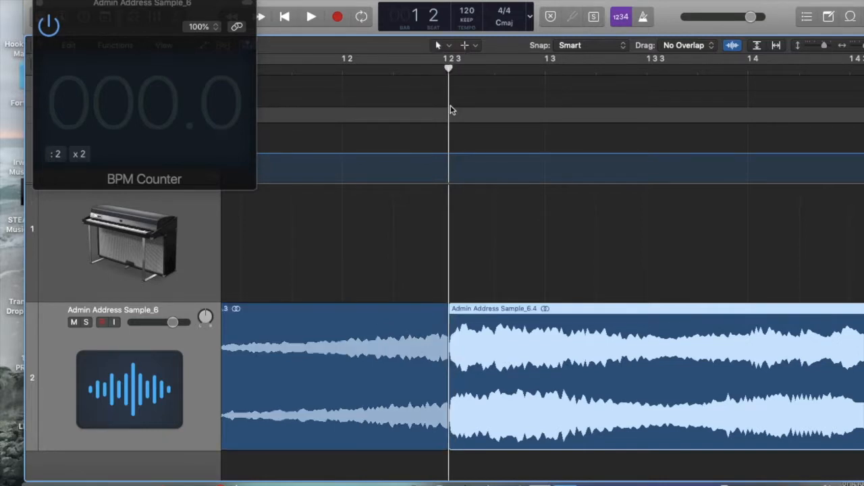
drag(450, 62, 506, 58)
key(super+Left)
key(super+Left)
key(super+Left)
key(super+Left)
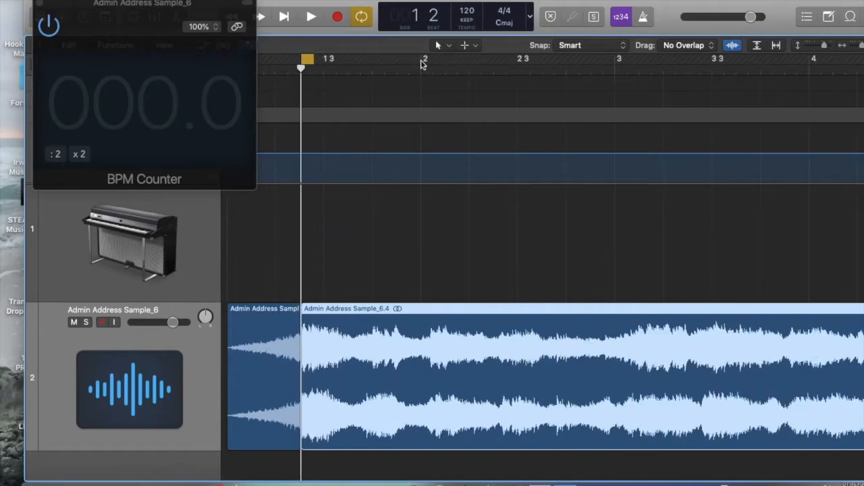
key(c)
Play the audio after the split without cycling while watching the BPM Counter
key(space)
key(super+Left)
key(super+Left)
key(super+Left)
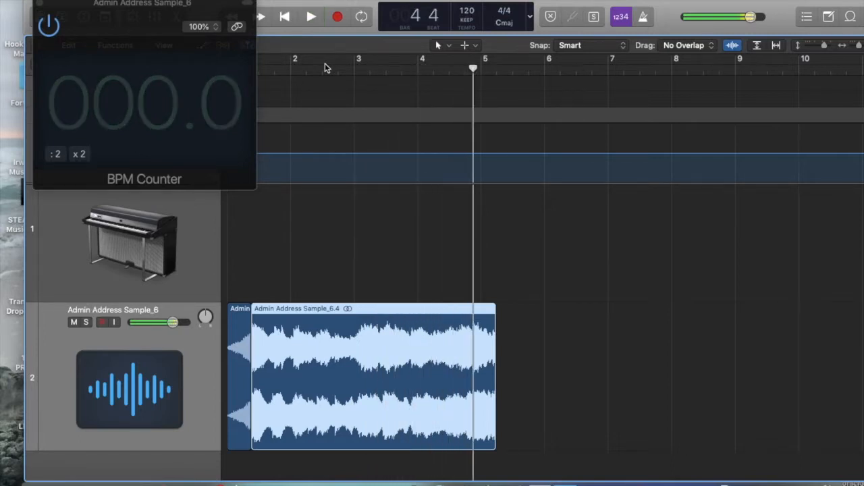
key(space)
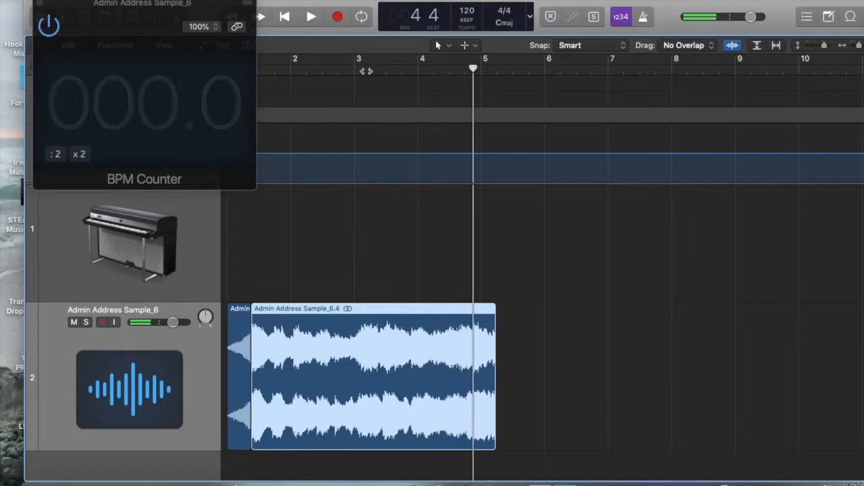
Move the BPM Counter aside and set a cycle range over the second region, from mid bar 1 to late in bar 4
drag(227, 15, 197, 15)
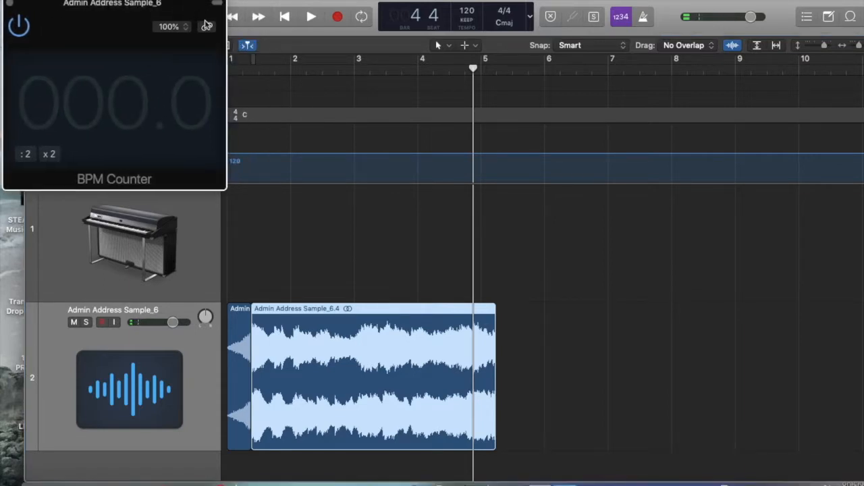
drag(255, 63, 476, 58)
key(super+Right)
key(super+Right)
key(super+Right)
key(super+Right)
Play the cycled section of the sample repeatedly to check for a BPM Counter reading
key(space)
key(super+Left)
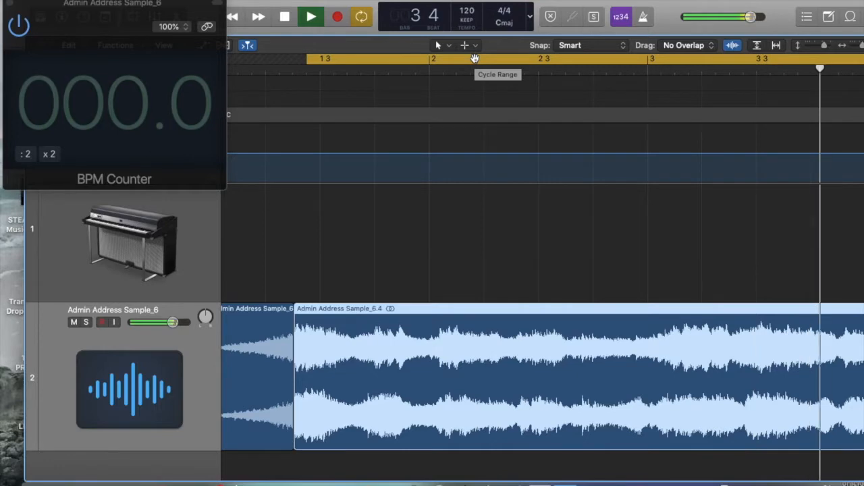
key(super+Left)
key(super+Left)
key(super+Left)
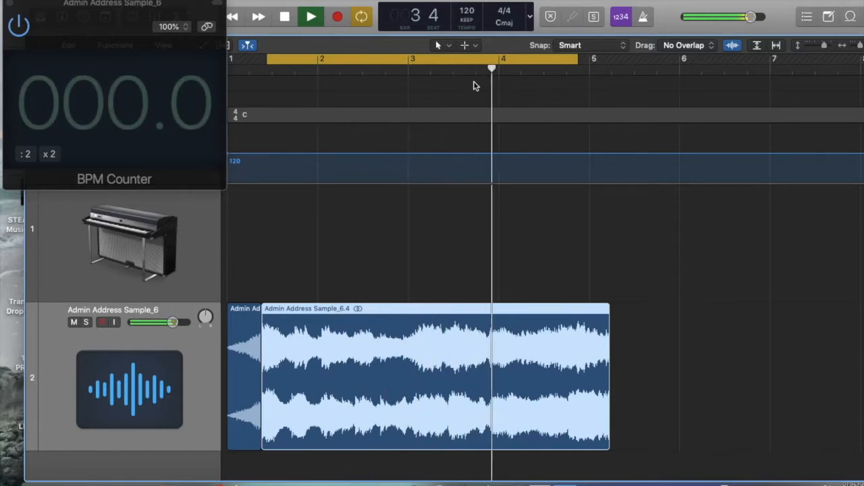
key(space)
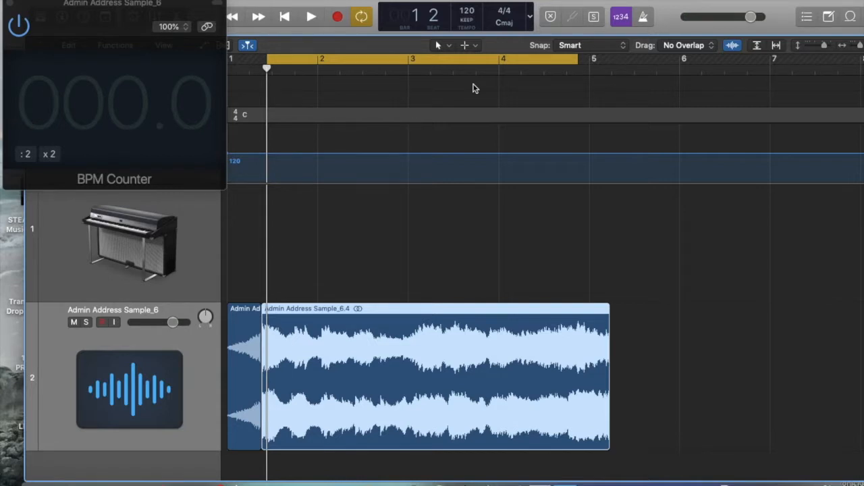
Select the Classic Electric Piano track and close the sample track's BPM Counter window
drag(262, 2, 284, 25)
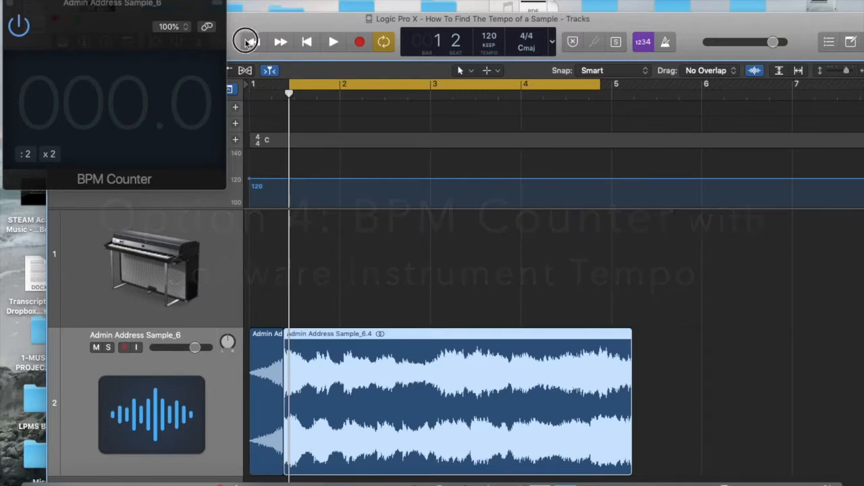
drag(267, 26, 259, 61)
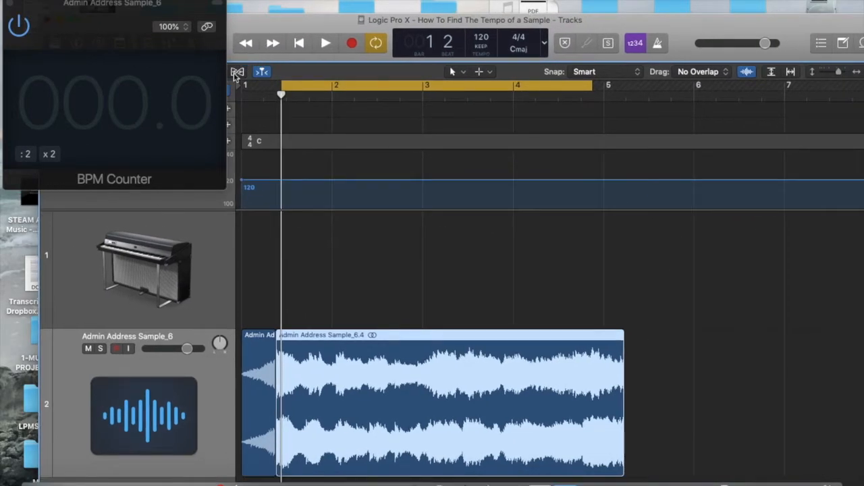
click(148, 235)
click(10, 4)
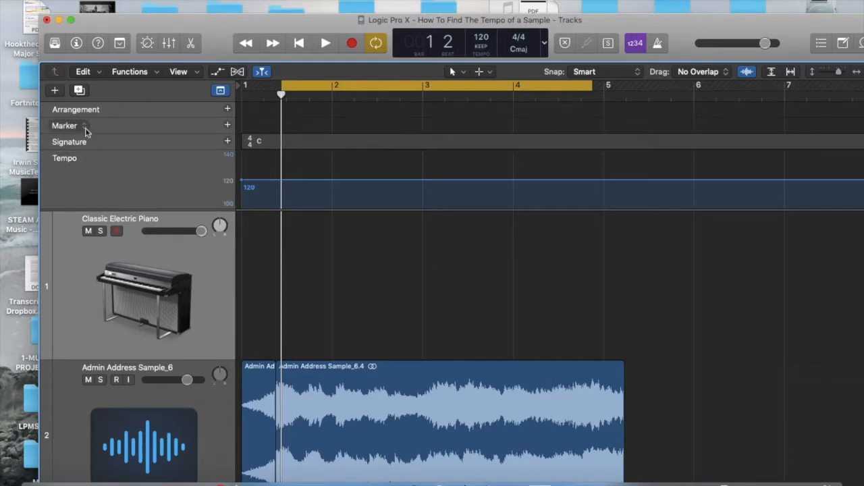
Replace the Classic Electric Piano sound with the Bluebird drum kit and hide the sound library
click(59, 43)
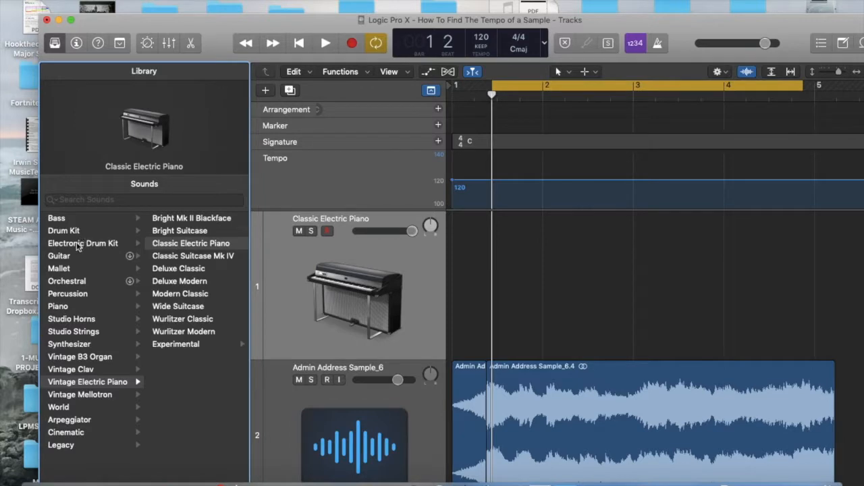
click(78, 233)
click(166, 232)
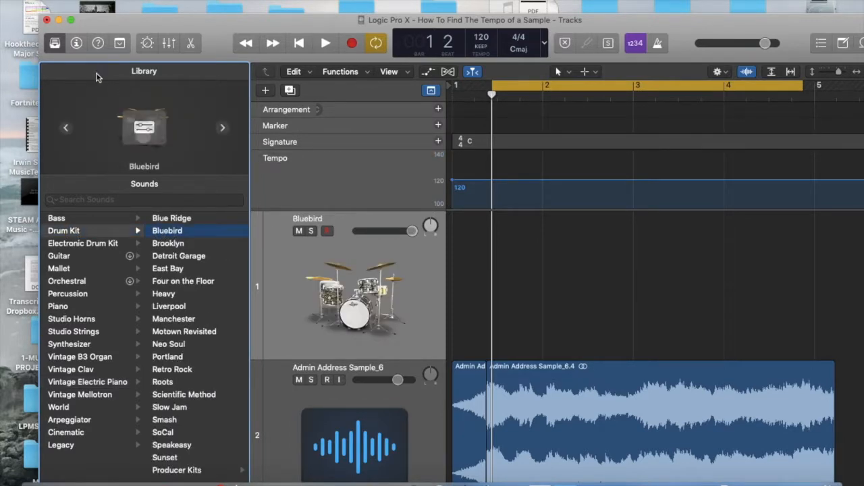
click(54, 45)
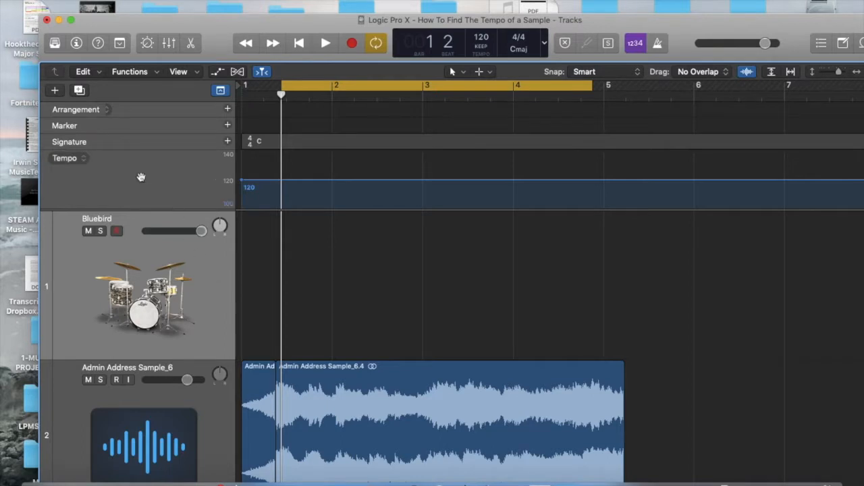
Insert the stereo BPM Counter plug-in below the Compressor on the Bluebird track
click(77, 44)
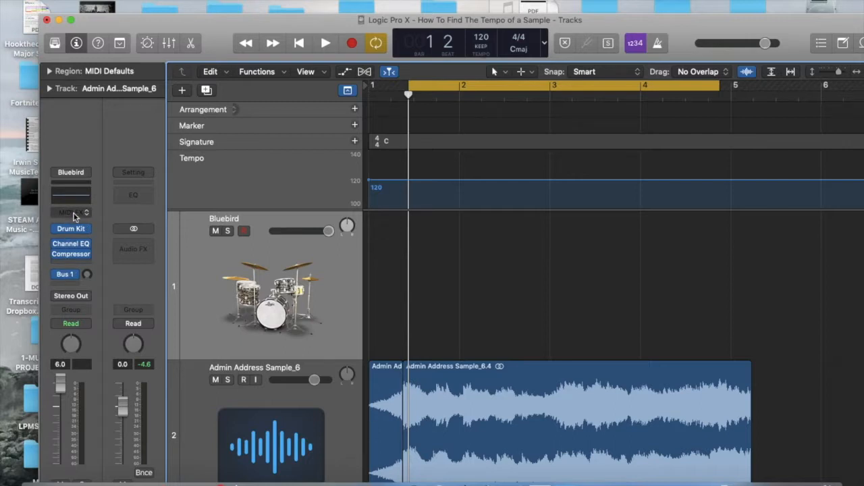
click(74, 265)
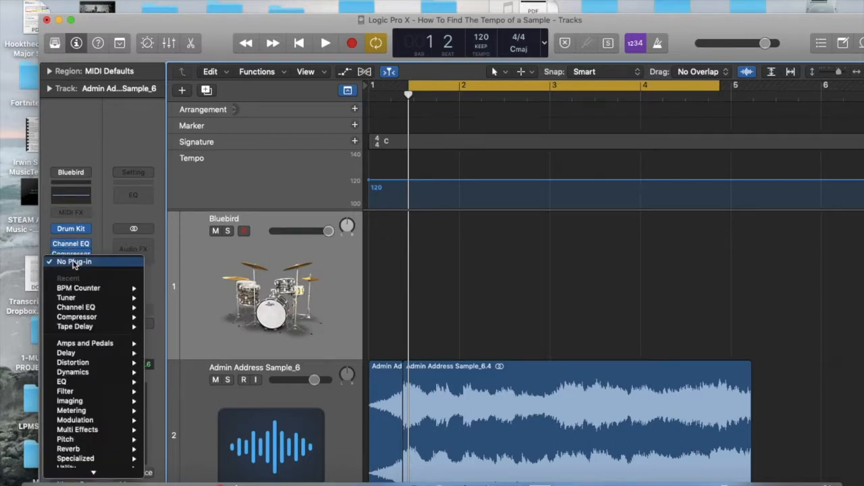
mouse_move(75, 415)
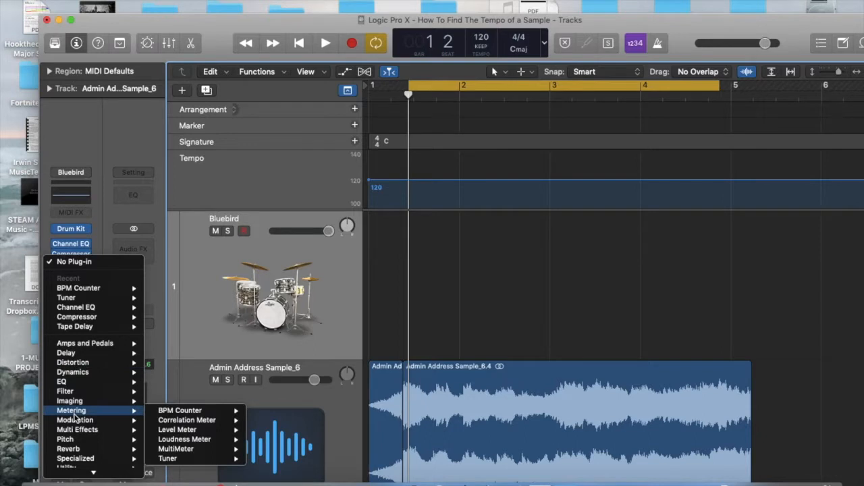
mouse_move(85, 290)
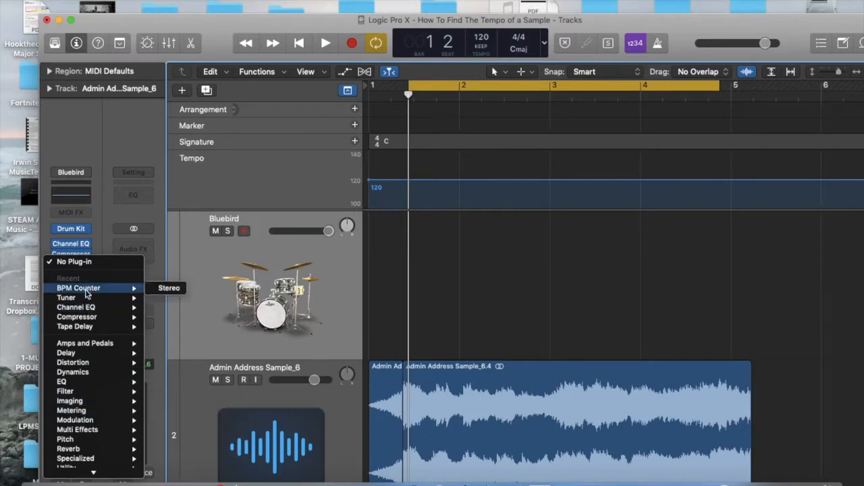
click(162, 288)
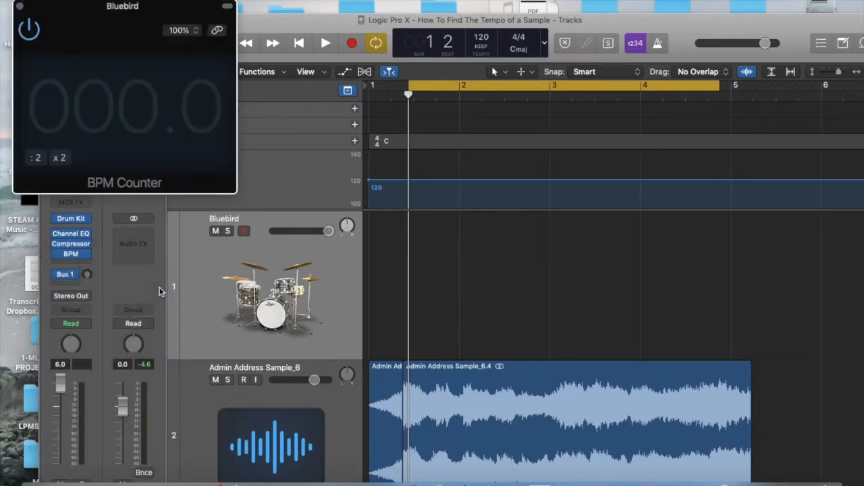
With cycling off, record steady drum hits over the sample on the Bluebird track, starting from bar 1, and play the recording back
drag(289, 23, 388, 0)
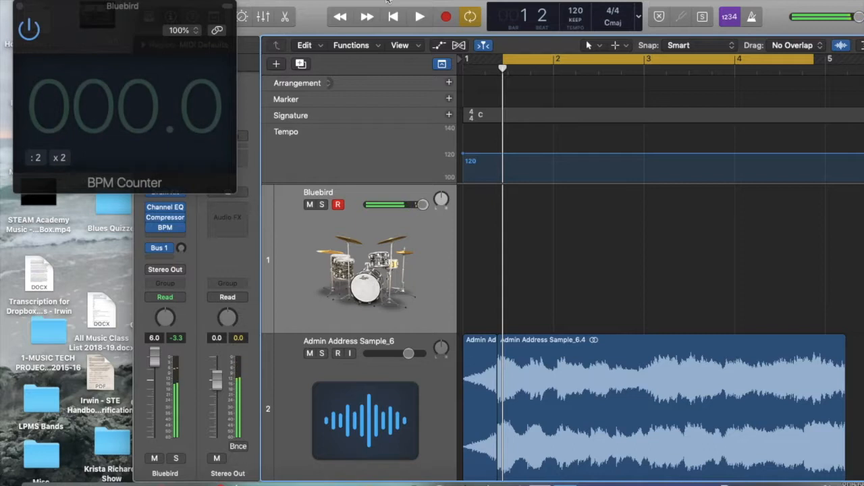
key(c)
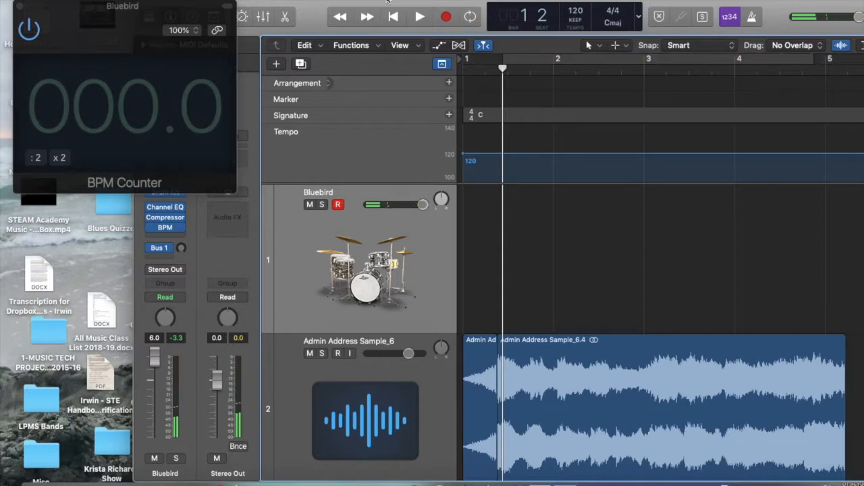
key(Return)
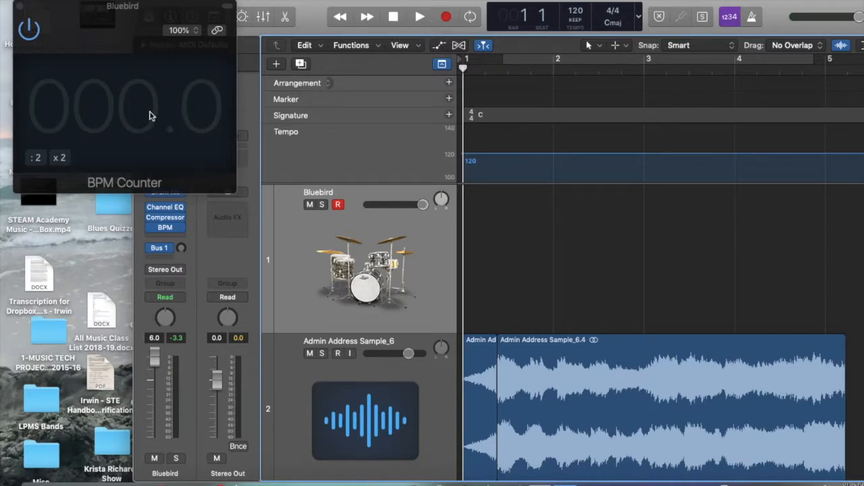
click(445, 17)
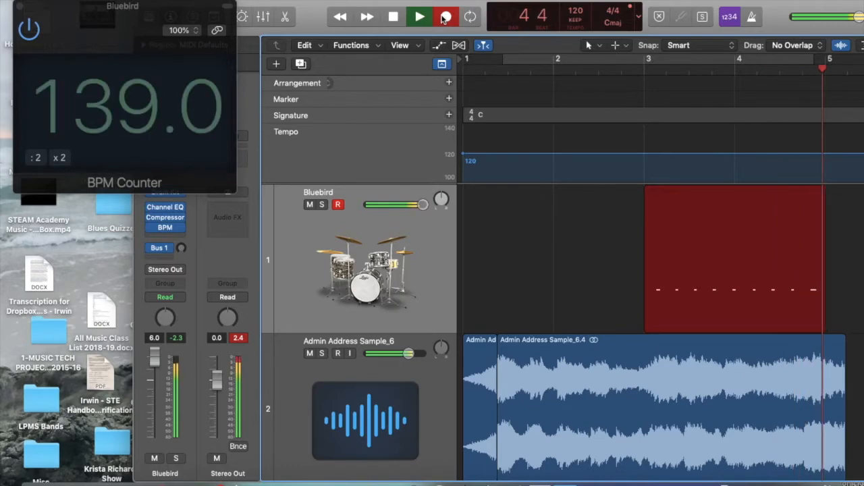
click(444, 17)
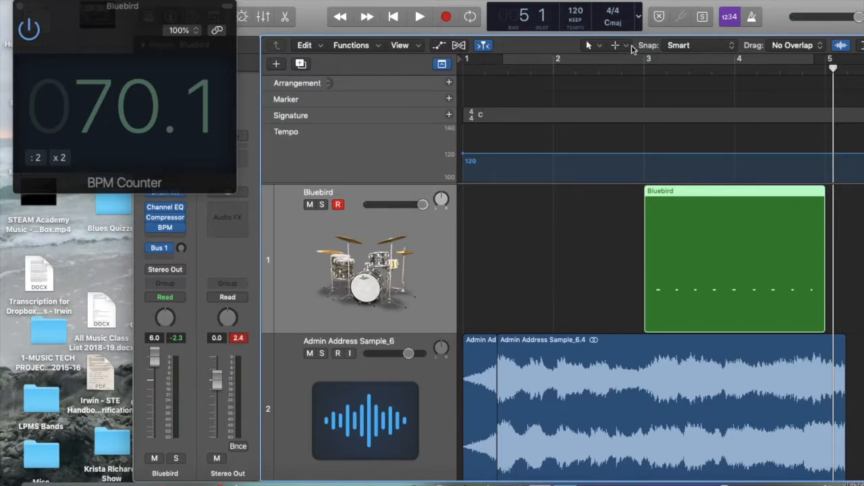
double_click(624, 67)
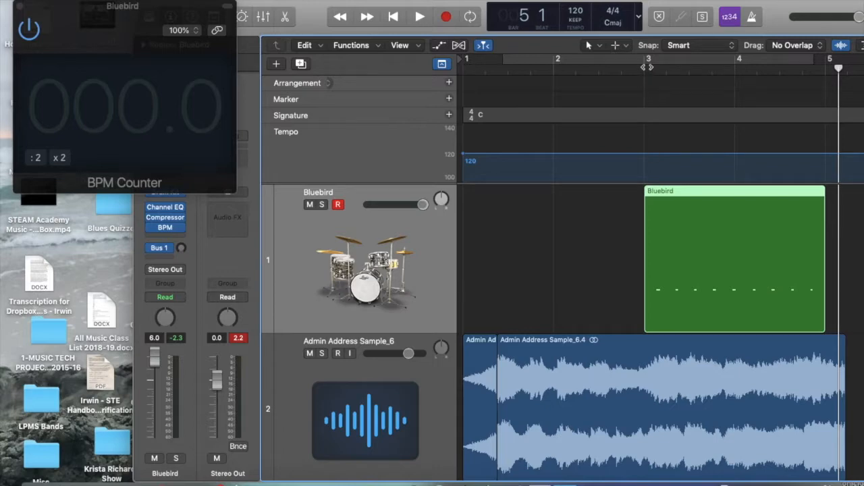
Set a cycle range over the recorded drum region from bar 3 to bar 5 and play it with the BPM Counter running
drag(646, 62, 820, 65)
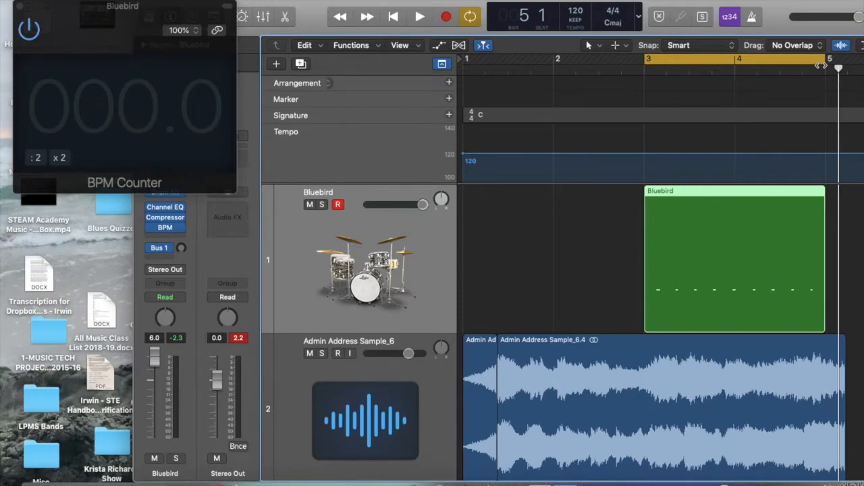
key(space)
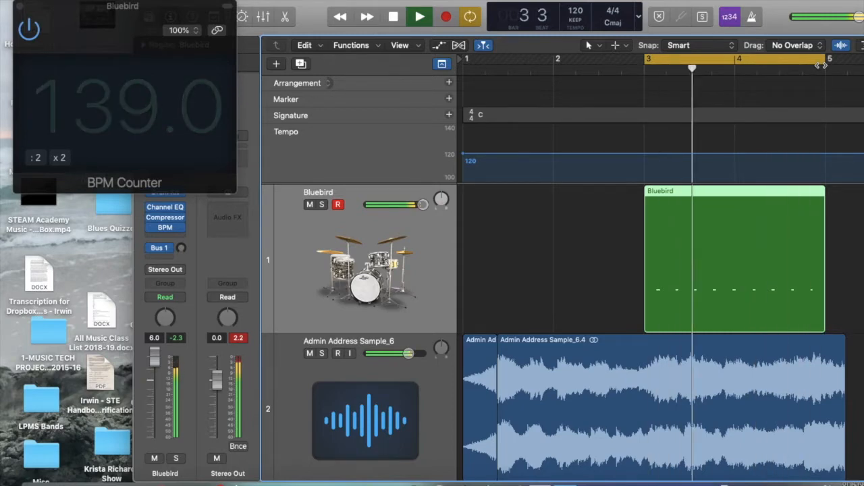
key(space)
Move the start of the cycle range to the first drum hit, about 3 1 3 64, and play the loop
key(super+Right)
key(super+Right)
key(super+Right)
key(super+Right)
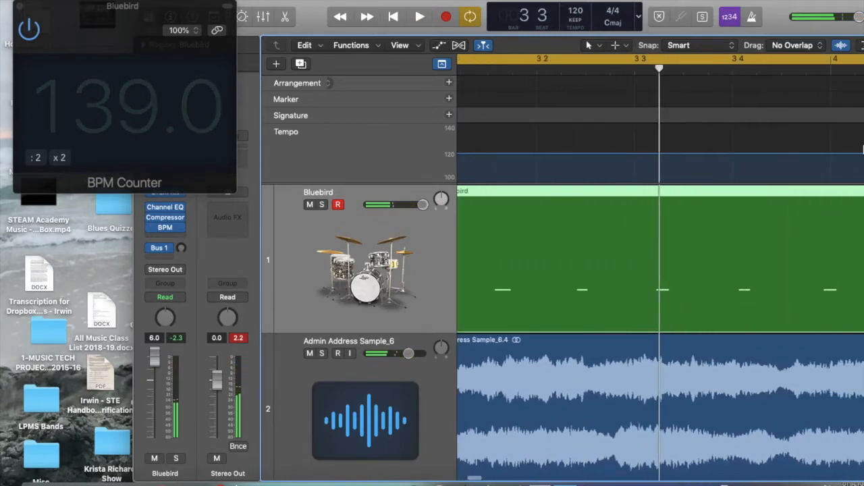
key(super+Right)
key(super+Right)
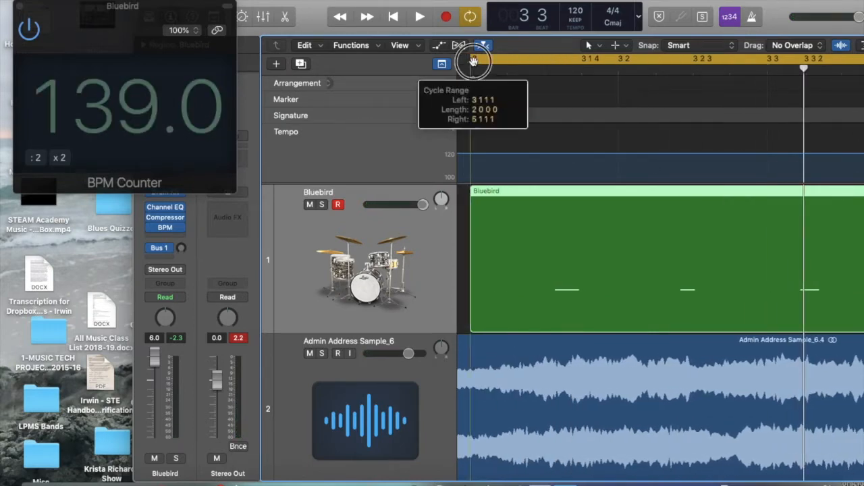
drag(474, 61, 556, 64)
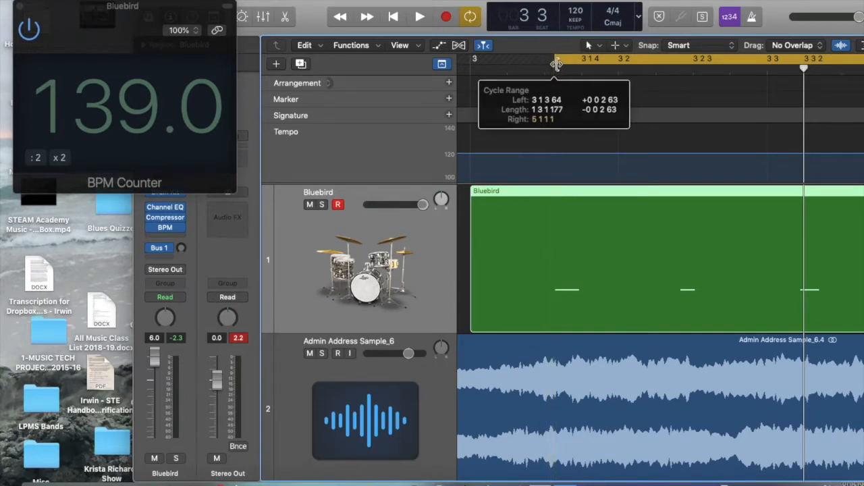
key(space)
key(super+Left)
key(super+Left)
key(super+Left)
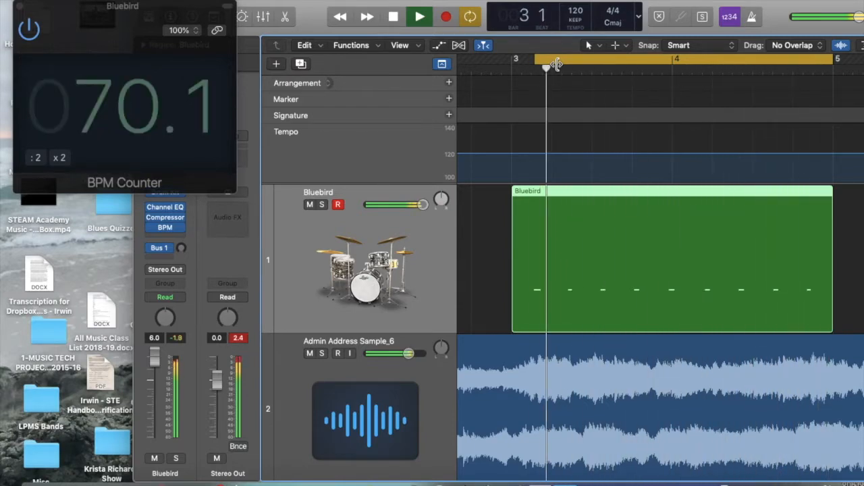
key(space)
Fine-tune the cycle start slightly earlier to 3 1 3 54 and play the loop again
drag(534, 60, 499, 59)
key(super+Right)
key(super+Right)
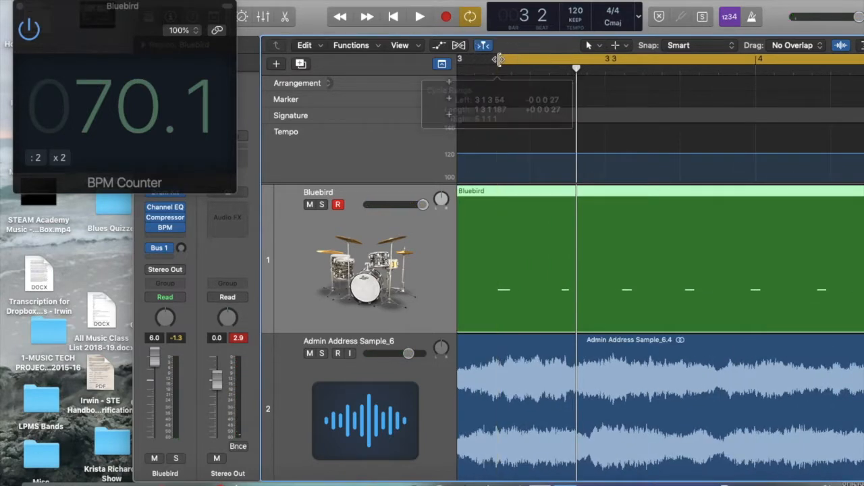
key(space)
key(super+Left)
key(super+Left)
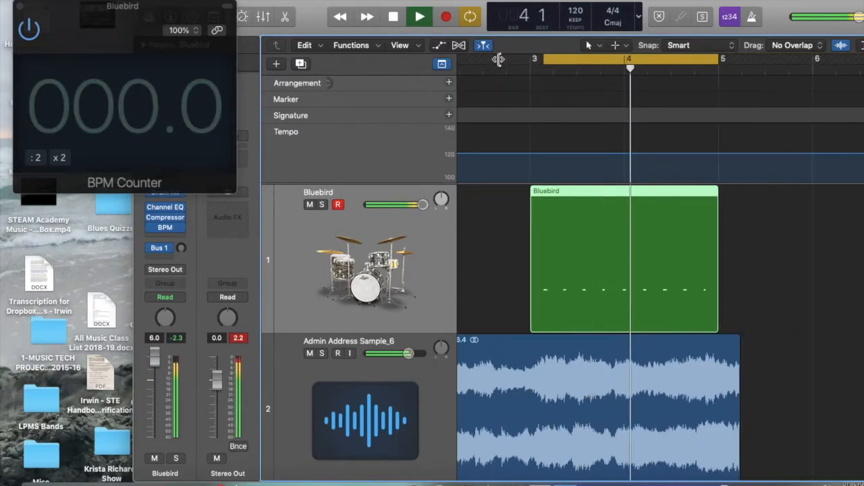
key(space)
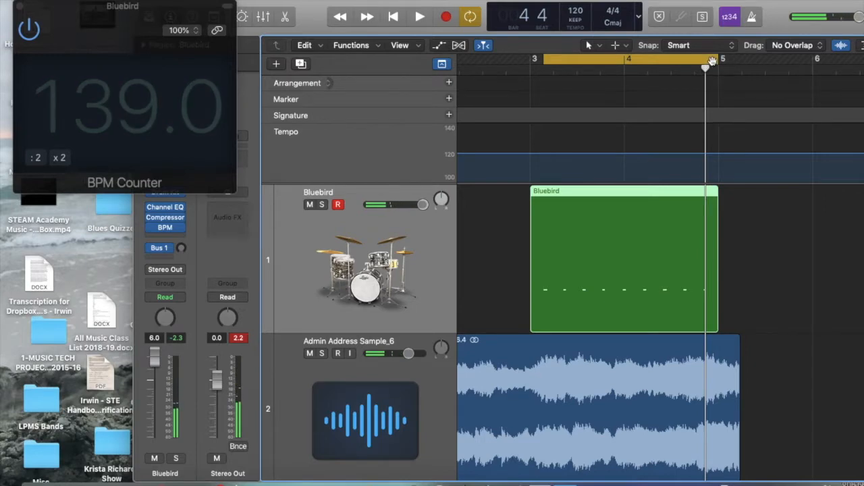
Shorten the cycle range to end at the last drum hit, about 4 4 2 121, and loop it to read the BPM Counter
drag(712, 61, 703, 64)
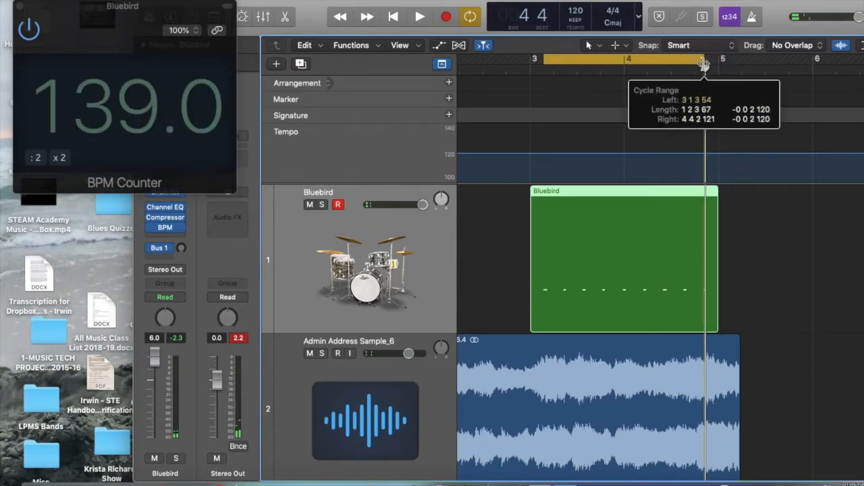
key(super+Right)
key(super+Right)
key(super+Right)
key(super+Right)
key(super+Right)
drag(700, 61, 698, 62)
key(space)
key(super+Left)
key(super+Left)
key(super+Left)
key(super+Left)
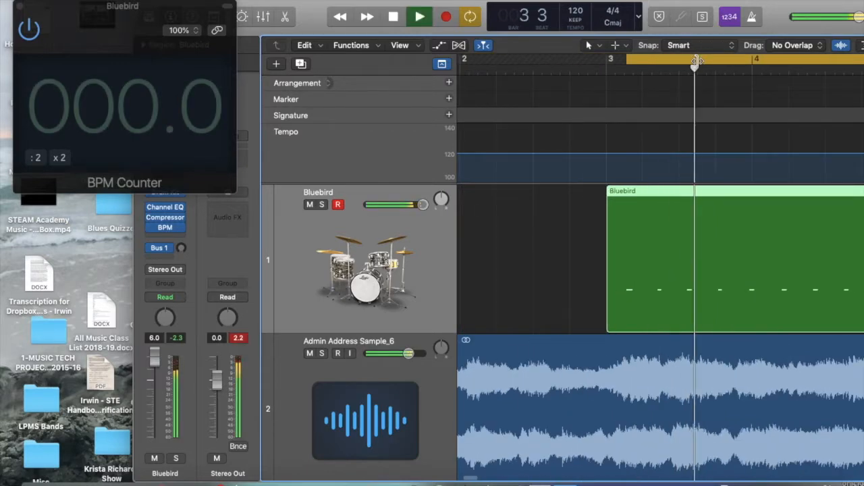
key(super+Left)
key(super+Left)
key(super+Left)
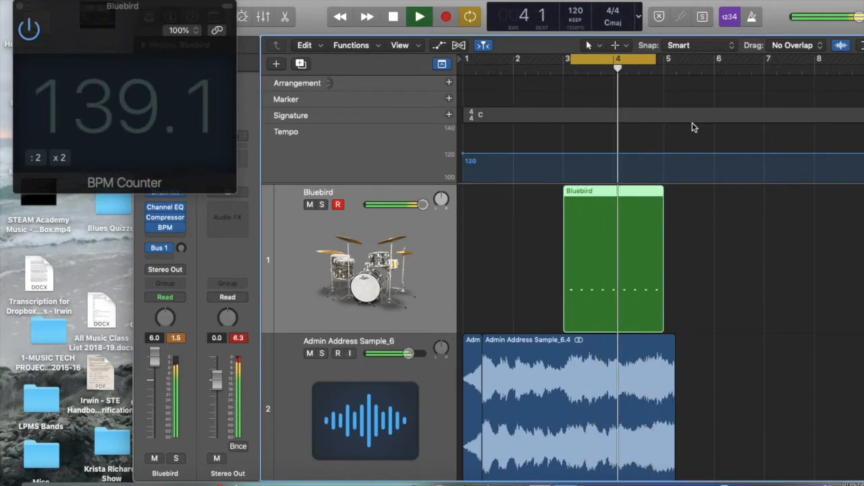
key(space)
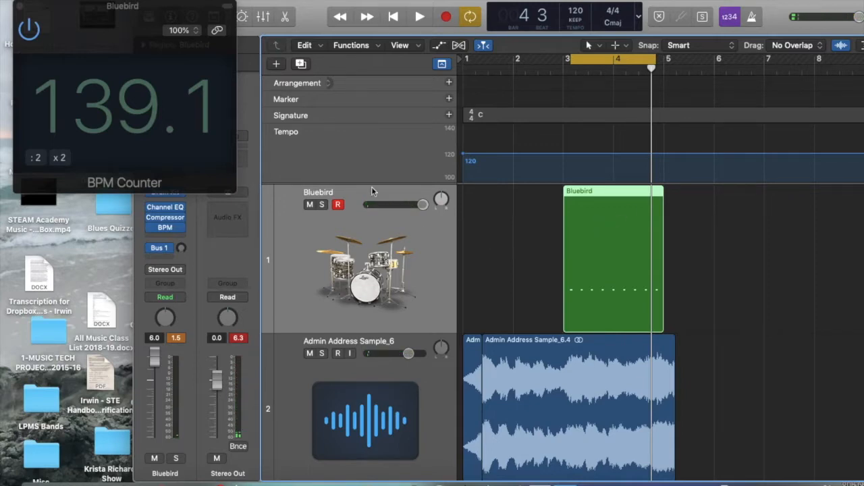
Close the Bluebird track's BPM Counter window and turn off cycling
click(20, 6)
drag(202, 1, 83, 0)
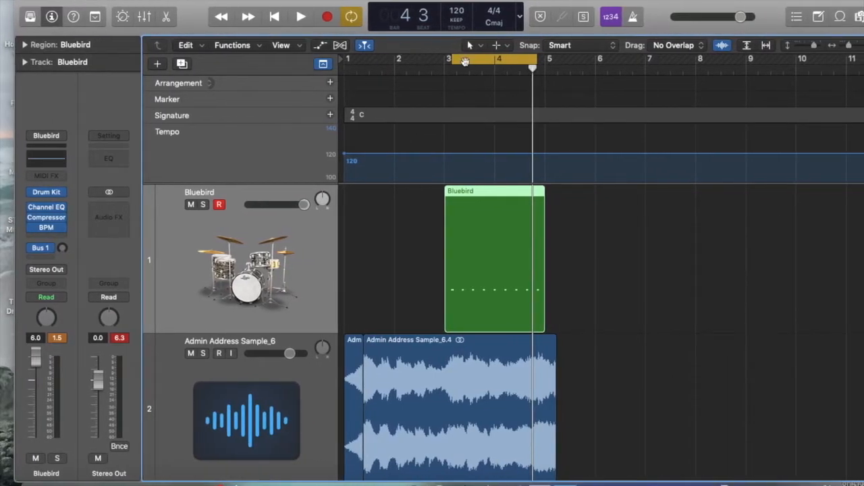
click(465, 61)
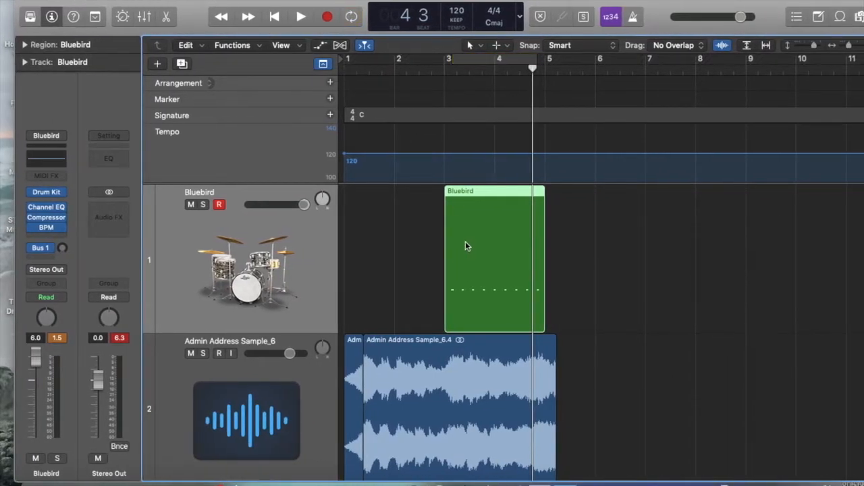
Mute the Bluebird track and set the project tempo to 139 with the playhead at bar 1
click(191, 205)
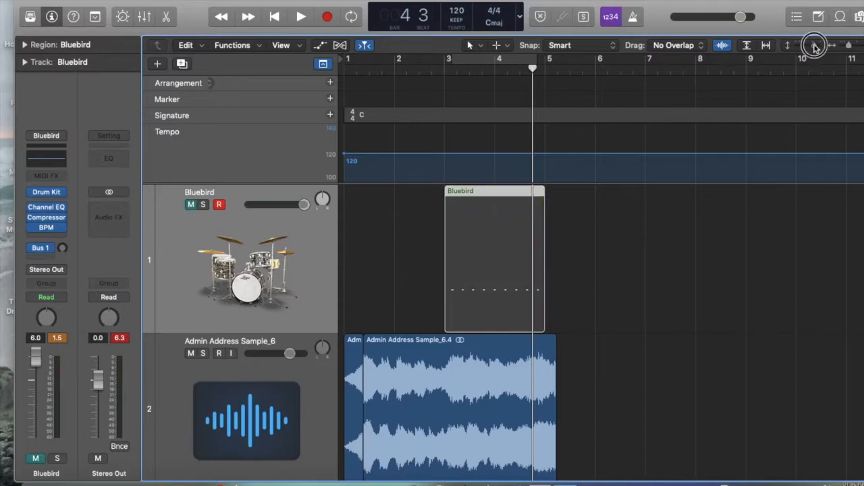
drag(814, 45, 808, 46)
key(Return)
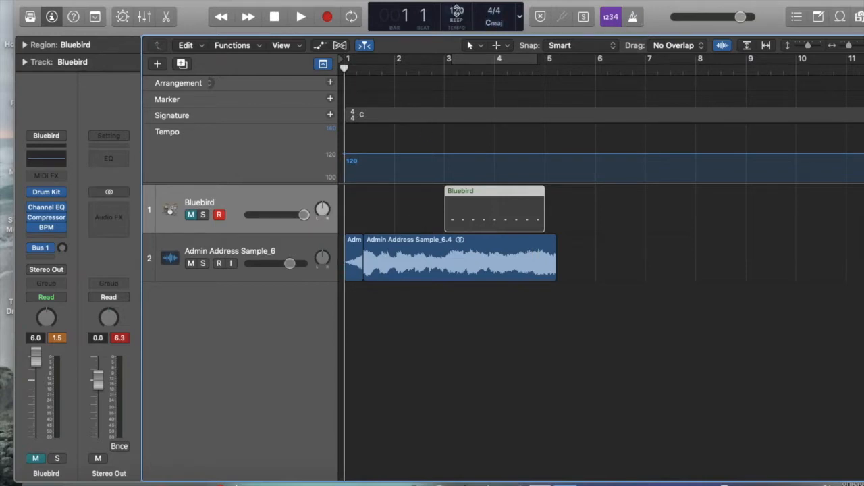
click(457, 11)
drag(456, 14, 456, 16)
drag(456, 19, 452, 0)
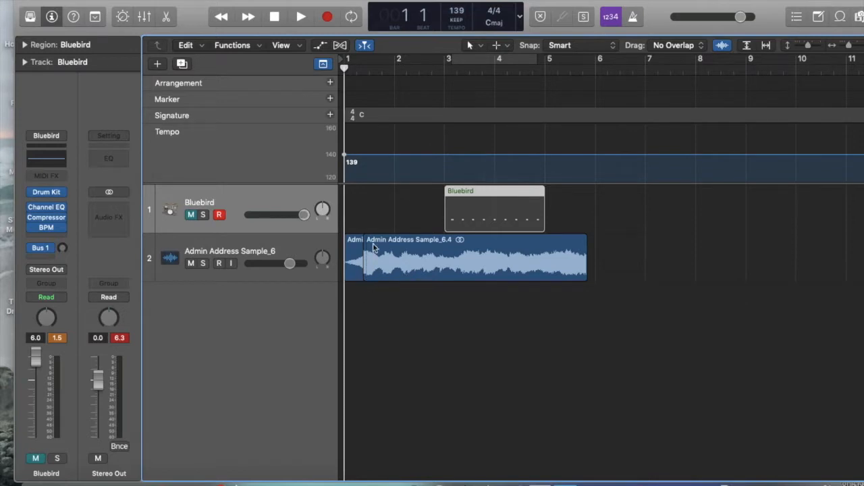
Delete the short opening region of the sample and extend the start of the remaining region back to bar 1
scroll(373, 240, up, 5)
scroll(374, 239, left, 6)
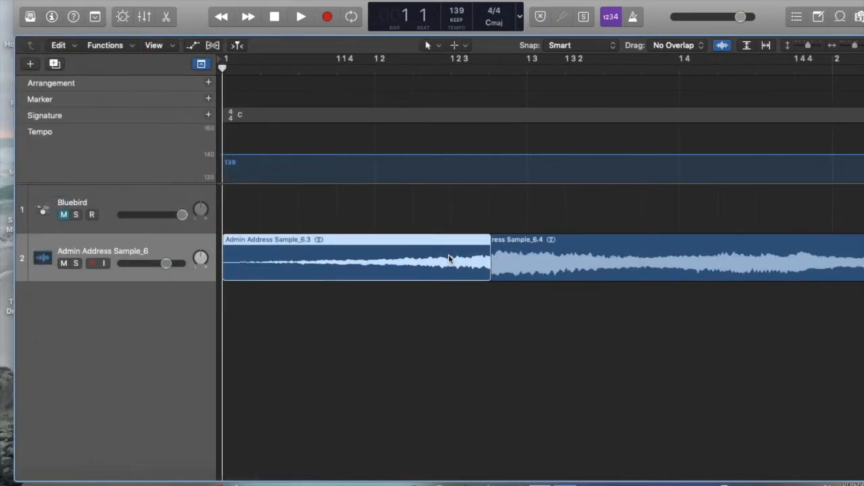
key(Delete)
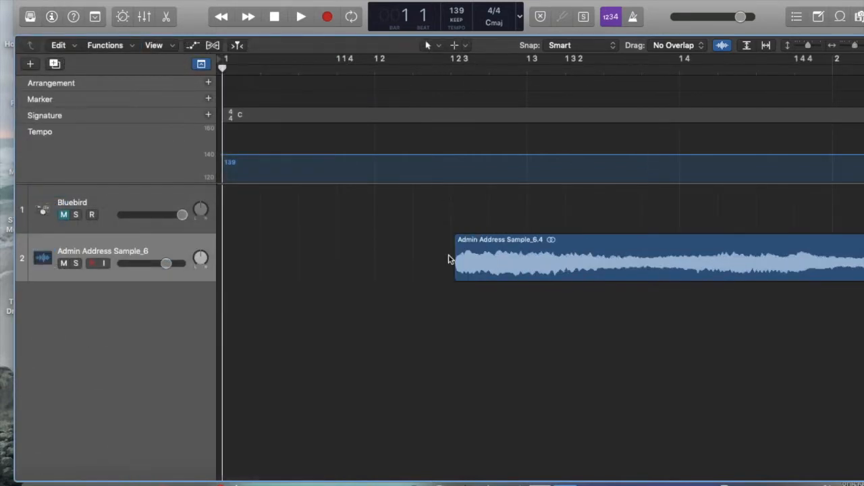
drag(471, 244, 191, 262)
Play the sample from bar 1 and turn on the metronome click to compare it with the beat
key(space)
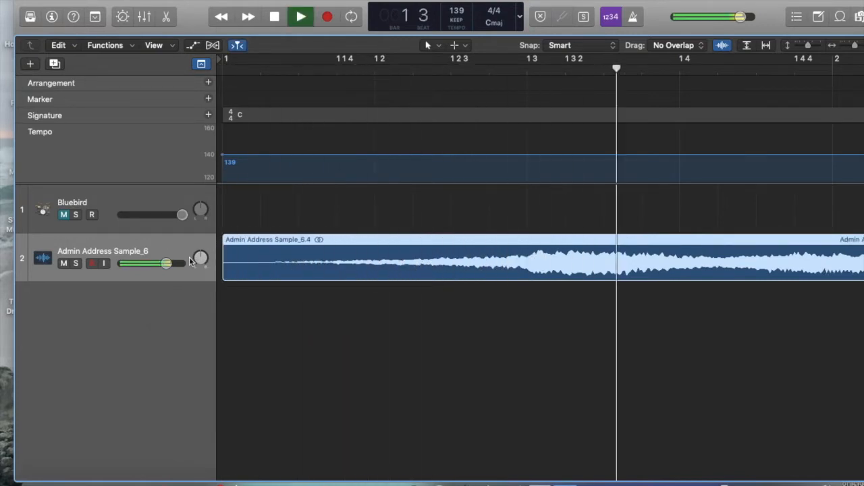
click(633, 18)
scroll(531, 205, down, 6)
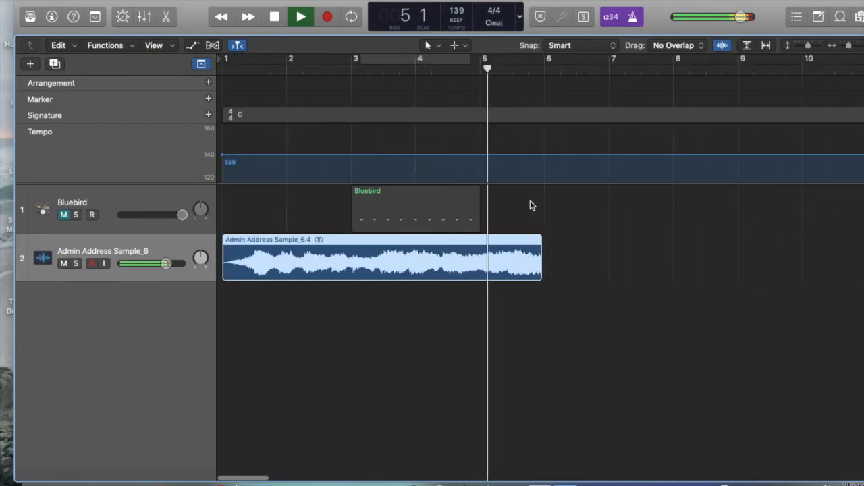
key(space)
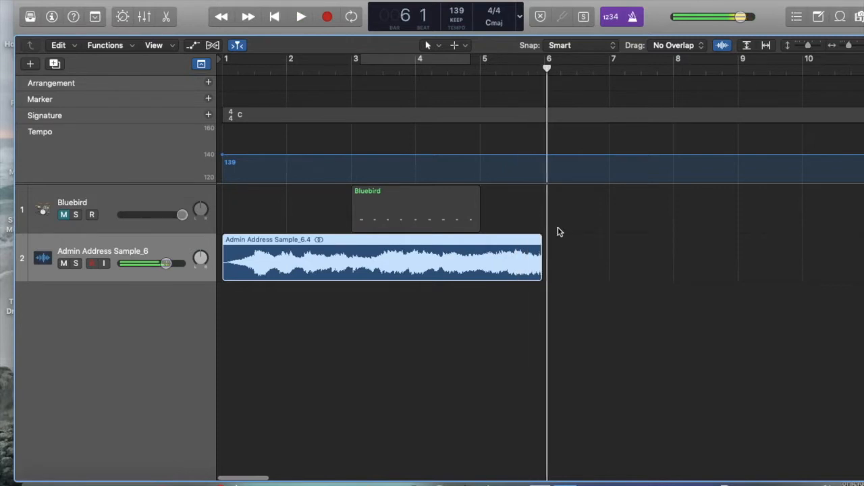
Replay the sample's opening from bar 1 to check where its first strong beat falls against the click
scroll(567, 230, up, 4)
scroll(567, 231, right, 10)
scroll(567, 230, left, 10)
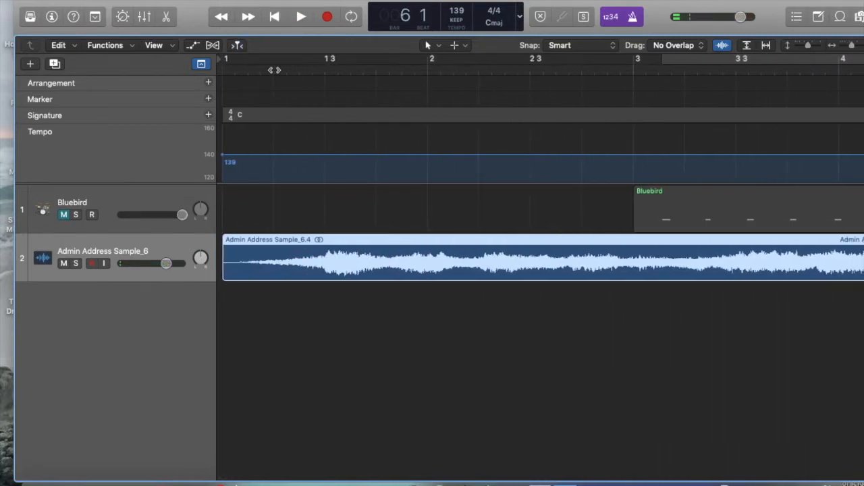
key(Return)
key(space)
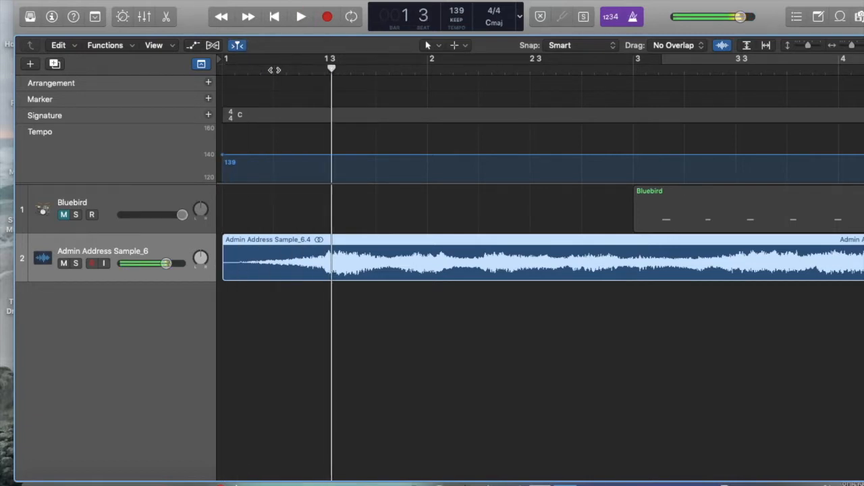
key(Return)
key(space)
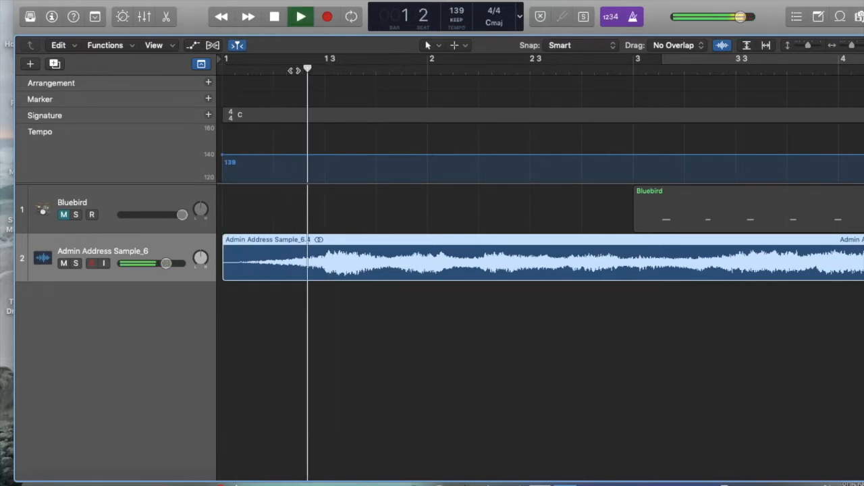
key(space)
Enlarge the tracks' waveform display and replay the opening to compare the first peak with beat 3 of bar 1
key(super+Right)
key(super+Right)
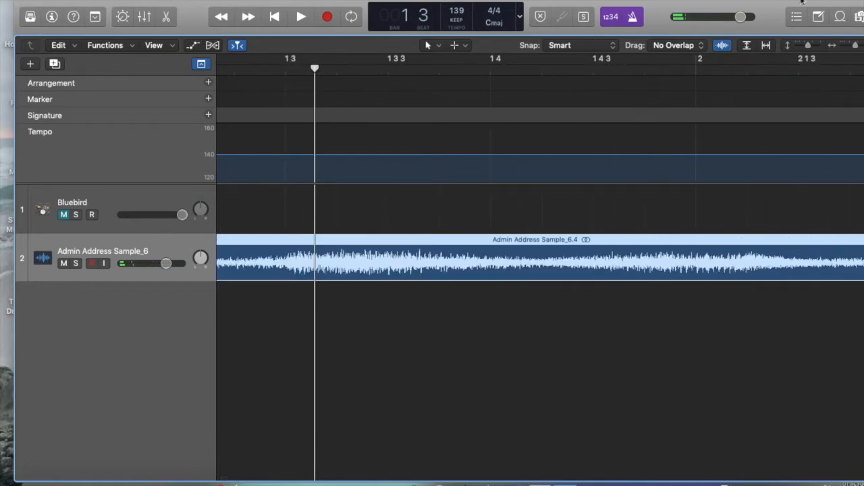
drag(808, 45, 816, 46)
scroll(692, 115, down, 2)
key(super+Left)
key(Return)
key(space)
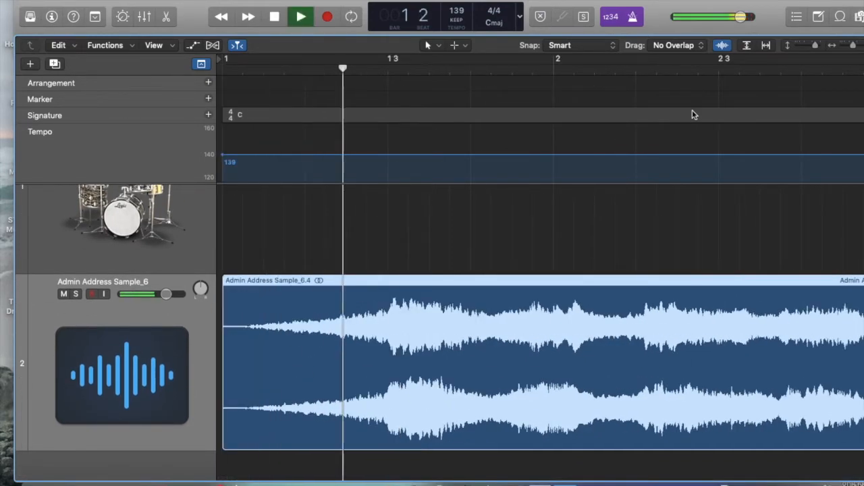
key(space)
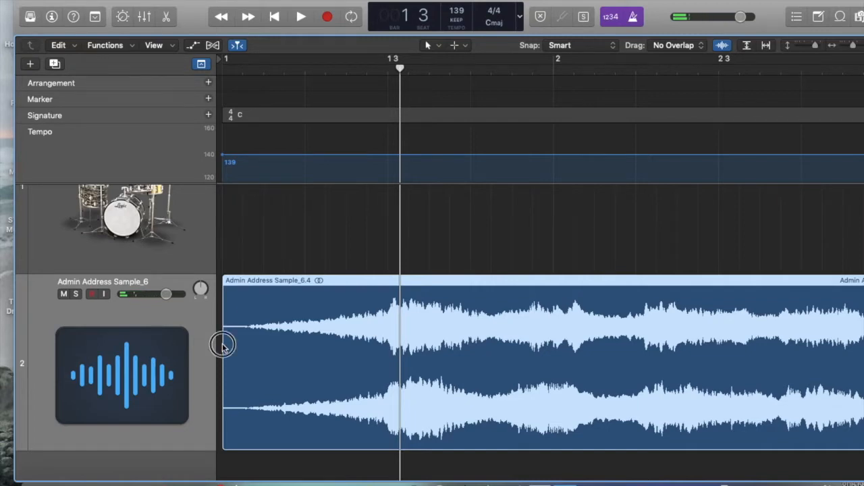
Trim the start of the sample region slightly and move it back to bar 1 so its first peak aligns with beat 3
drag(279, 279, 288, 280)
drag(231, 371, 238, 372)
drag(291, 283, 277, 282)
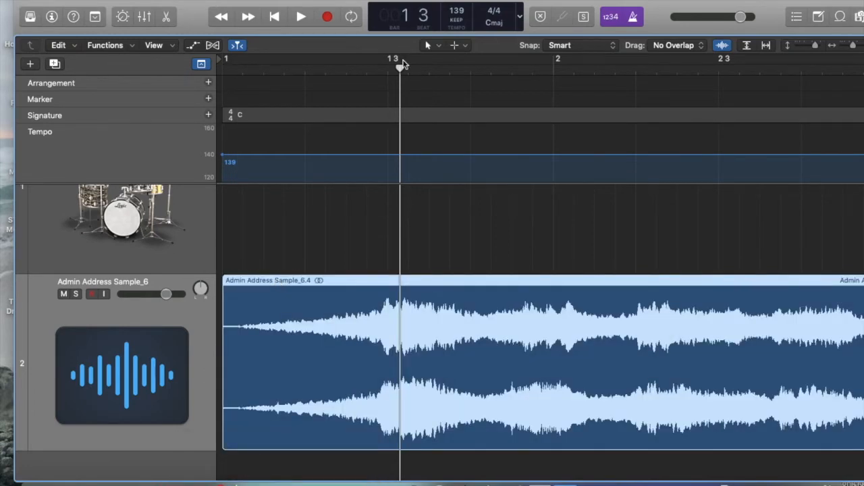
drag(403, 65, 390, 67)
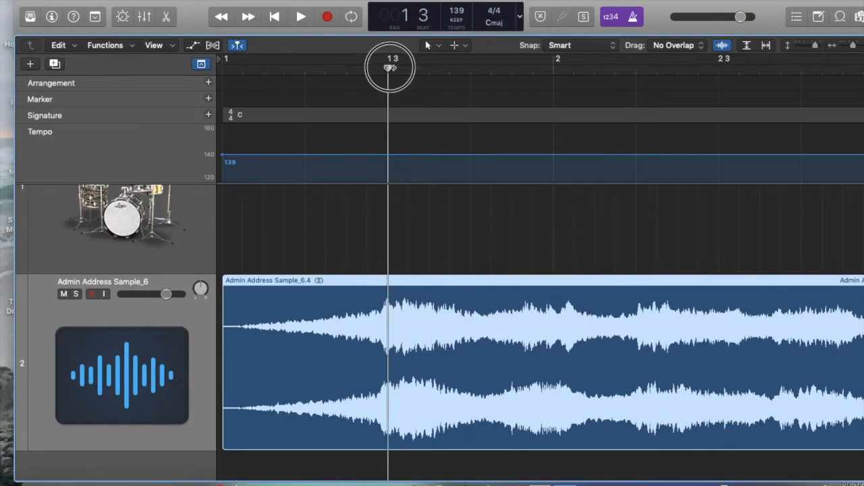
Play the aligned sample from bar 1 with the metronome, then hide the global tracks
key(Return)
key(space)
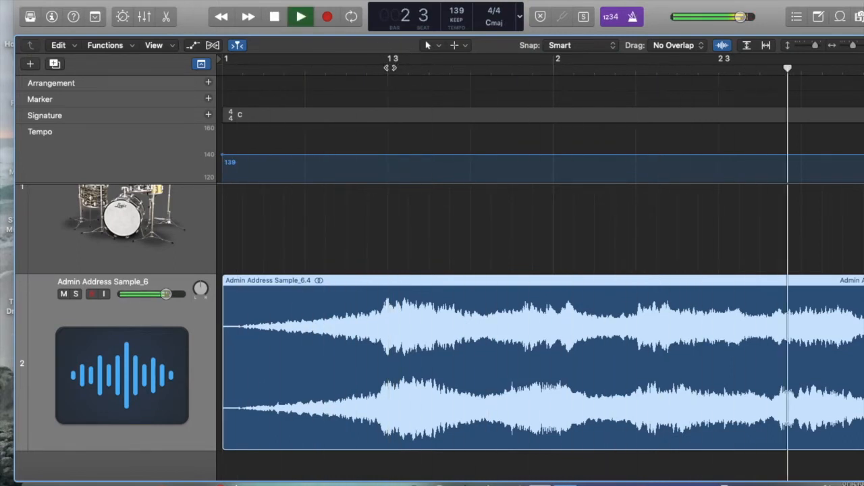
scroll(422, 107, down, 5)
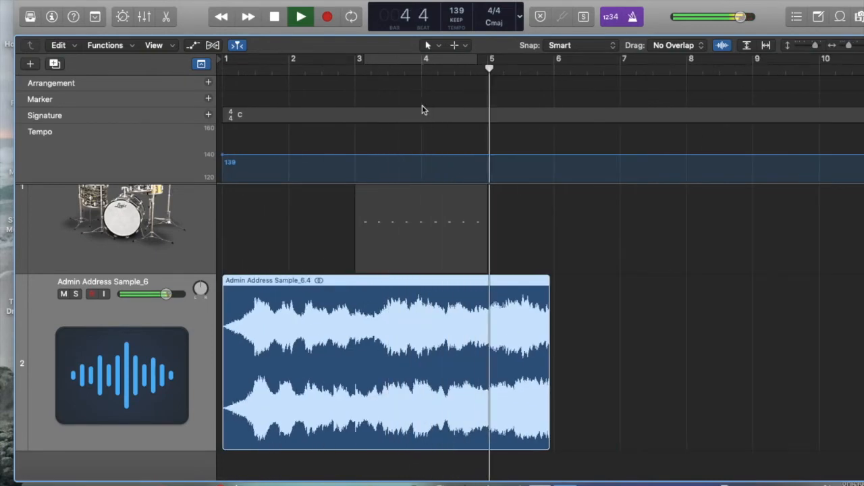
key(space)
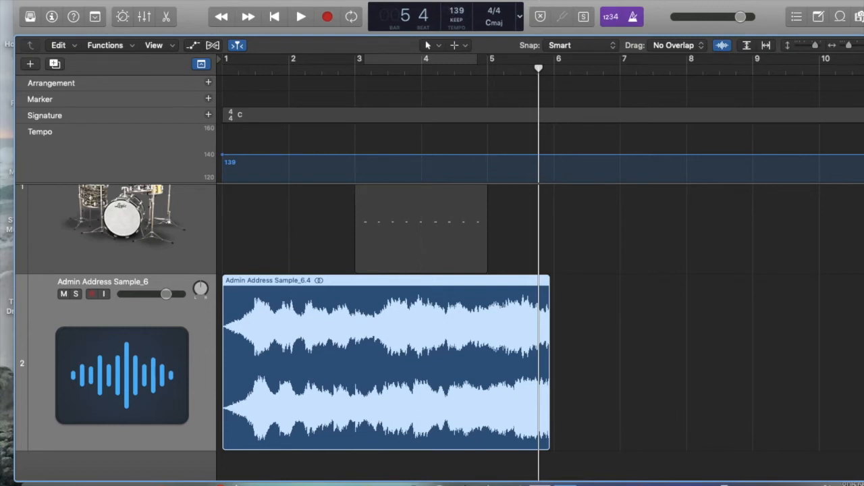
click(201, 65)
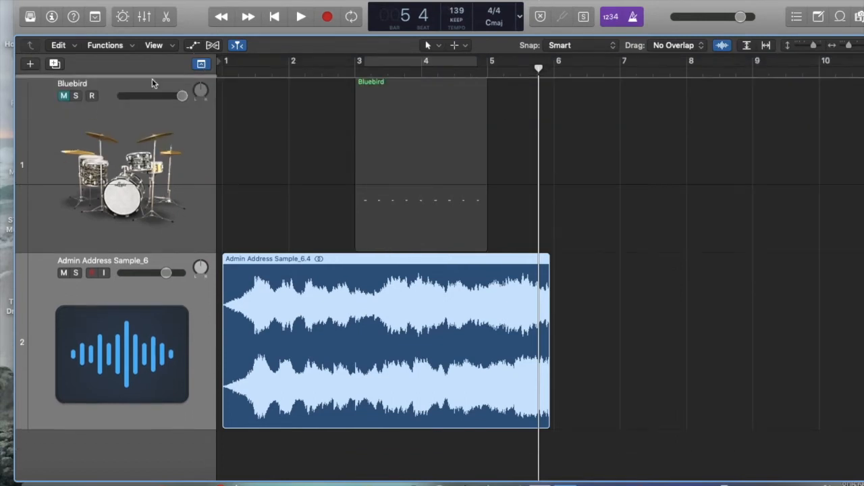
Delete the Bluebird drummer track together with its region
click(66, 118)
key(Delete)
key(Delete)
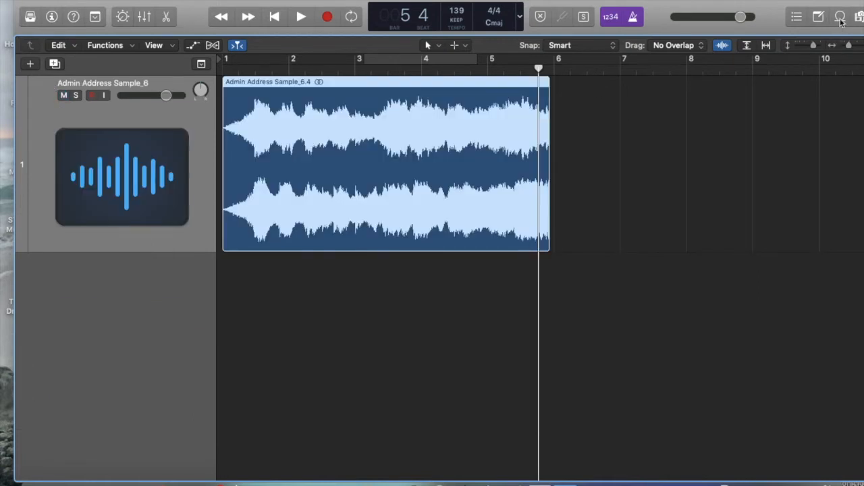
Find the Atmosphere Beat loop under All Drums with the search "atmos" and add it on a new track at bar 1
click(839, 17)
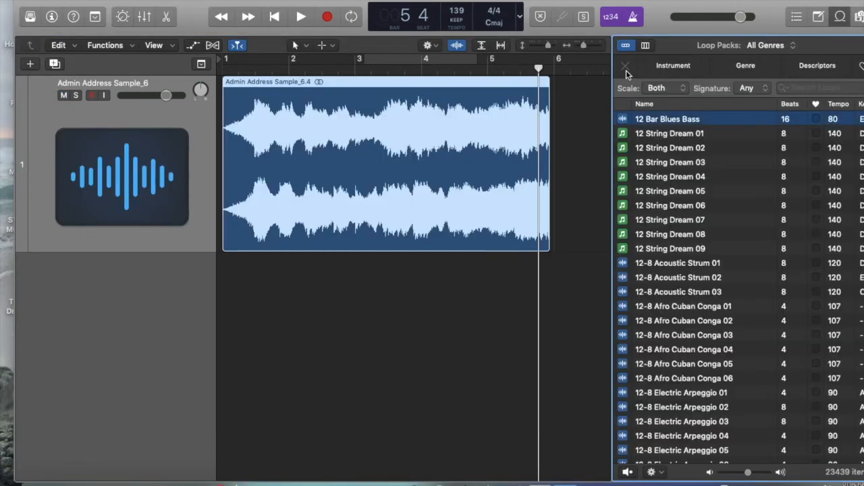
click(668, 67)
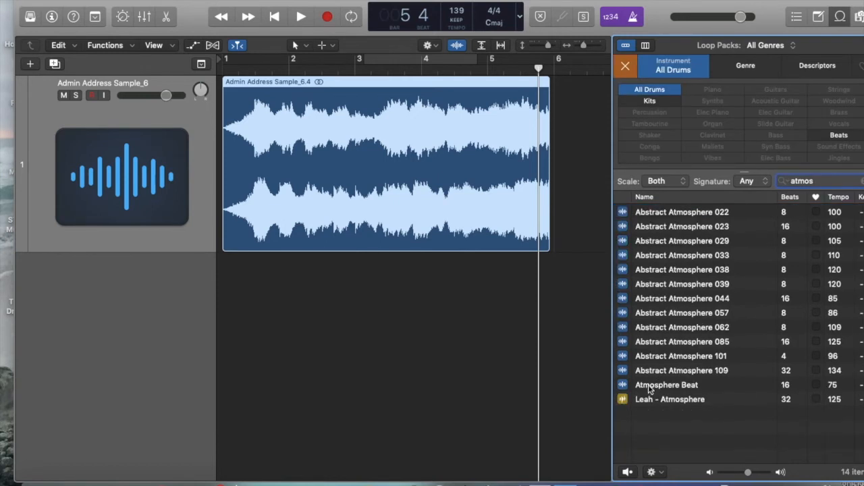
mouse_move(648, 384)
mouse_down()
mouse_move(491, 376)
mouse_move(553, 361)
mouse_move(230, 349)
mouse_up()
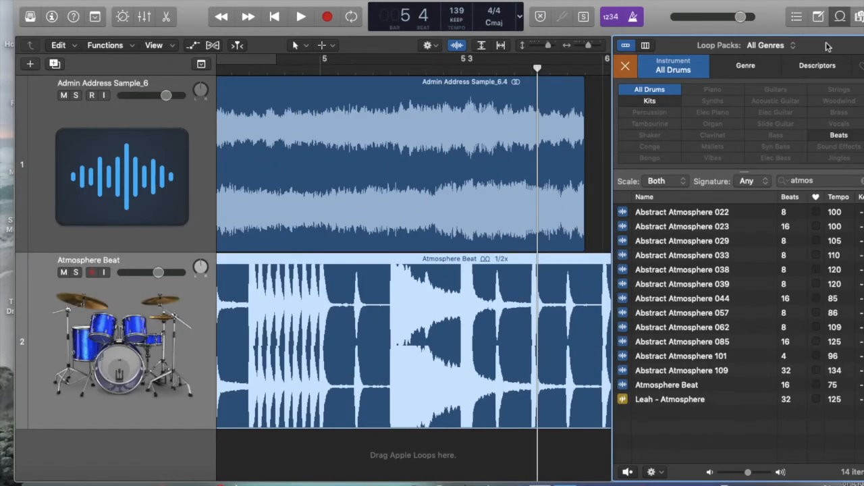
click(840, 19)
Move the Atmosphere Beat region so it starts on beat 3 of bar 1, in line with the sample's first peak
scroll(469, 302, down, 5)
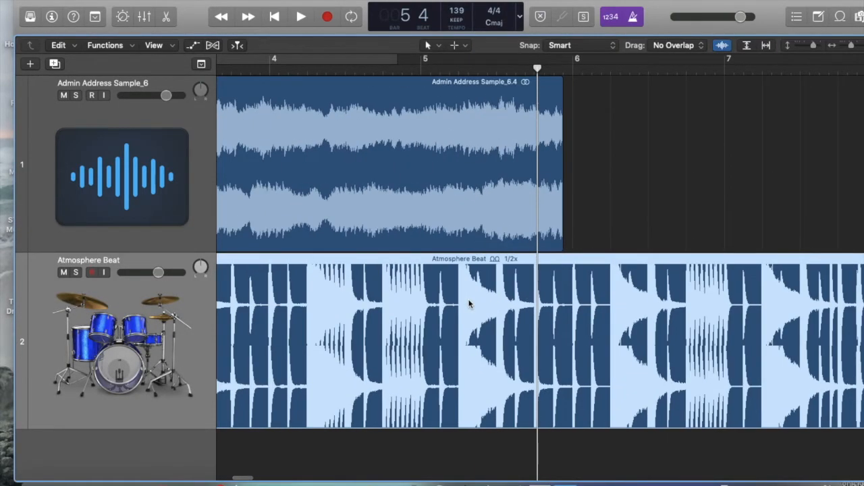
scroll(469, 302, left, 5)
scroll(469, 303, down, 5)
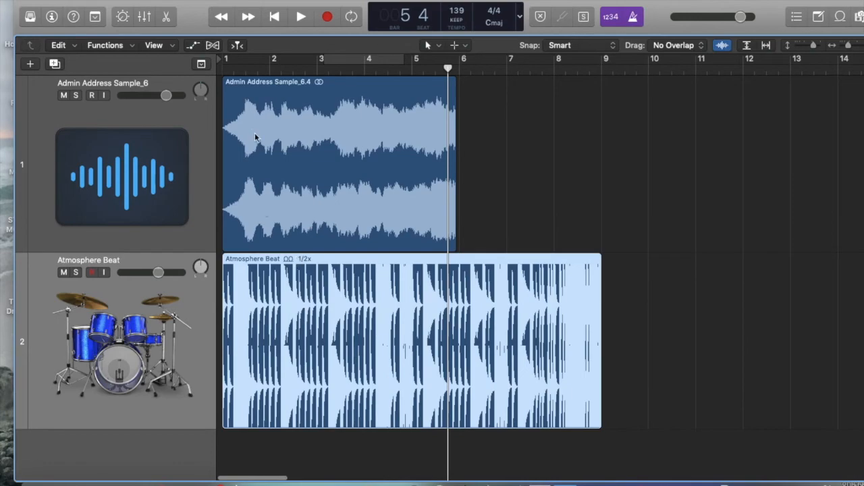
click(243, 69)
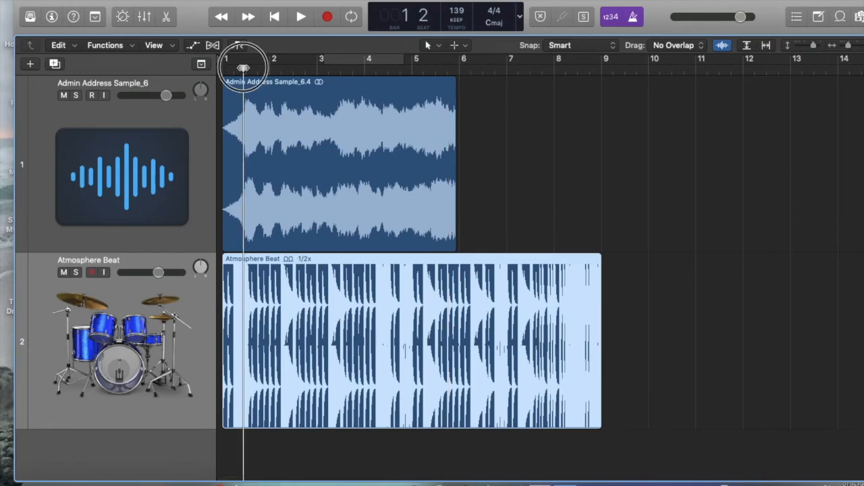
drag(243, 68, 247, 68)
scroll(247, 69, up, 5)
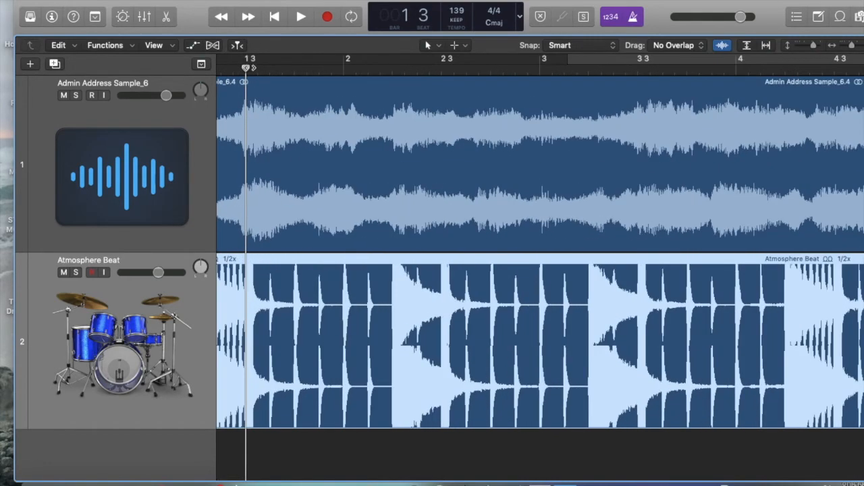
drag(280, 253, 380, 265)
Play the sample and drum loop together from bar 1 and raise the Atmosphere Beat track's volume
key(Return)
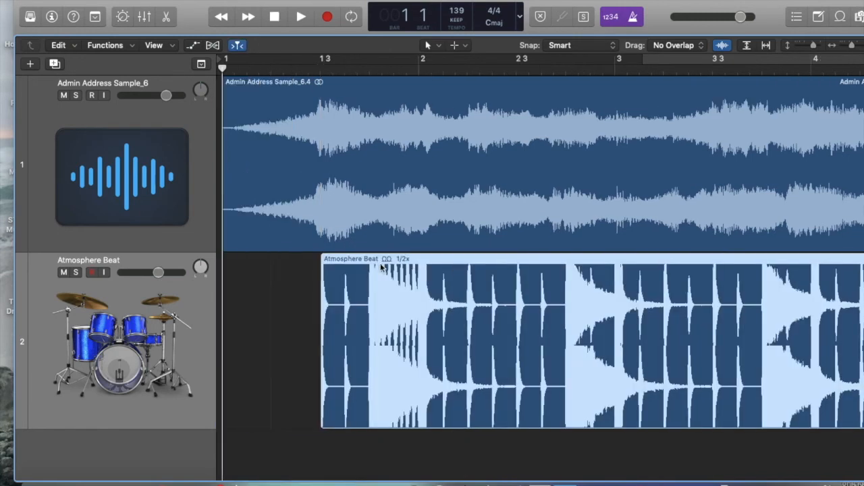
key(space)
drag(158, 272, 194, 281)
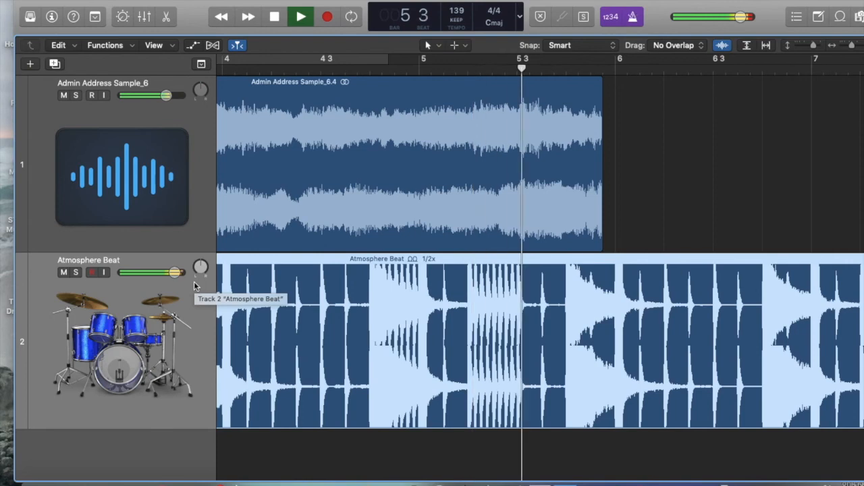
key(space)
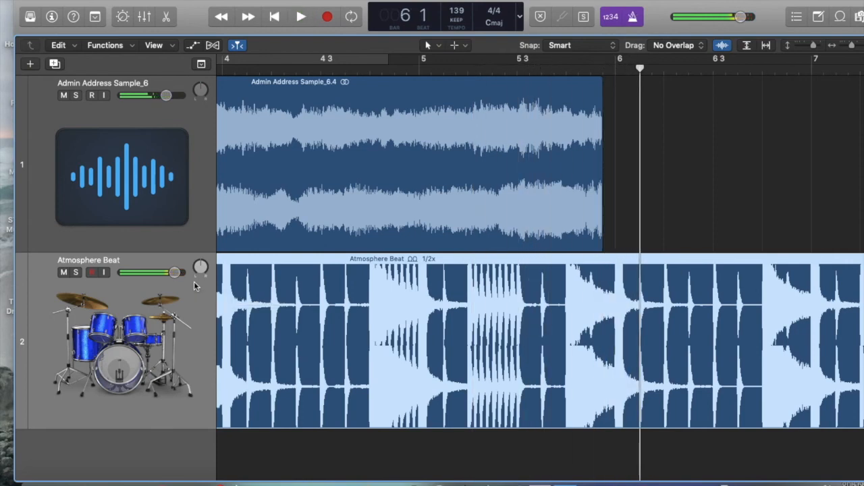